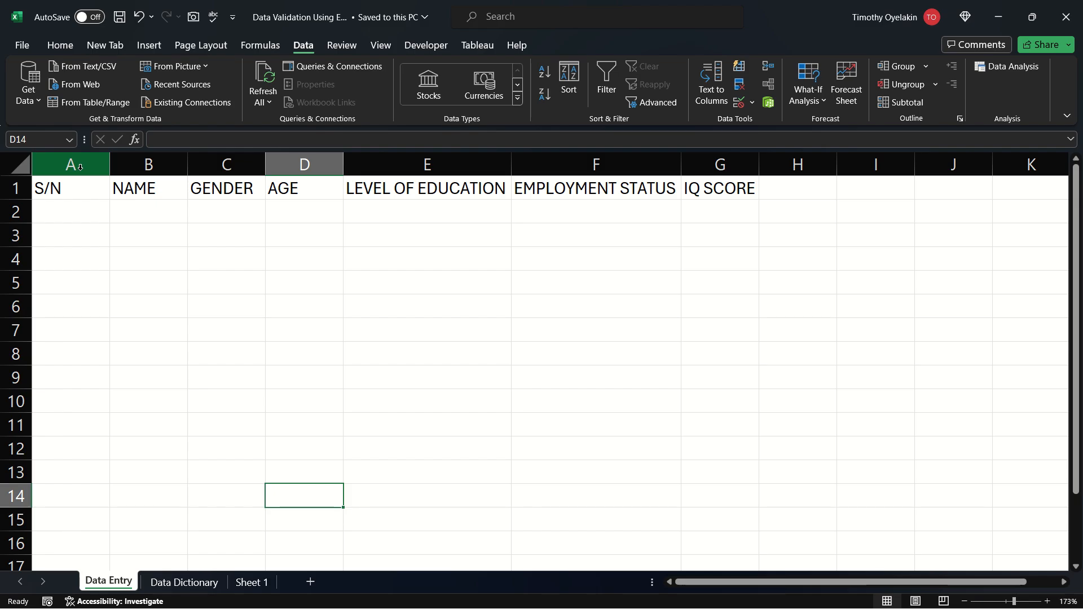
Step: Examine the category lists on the Data Dictionary sheet and return to the Data Entry sheet
{"action": "left_click", "coordinate": [143, 211]}
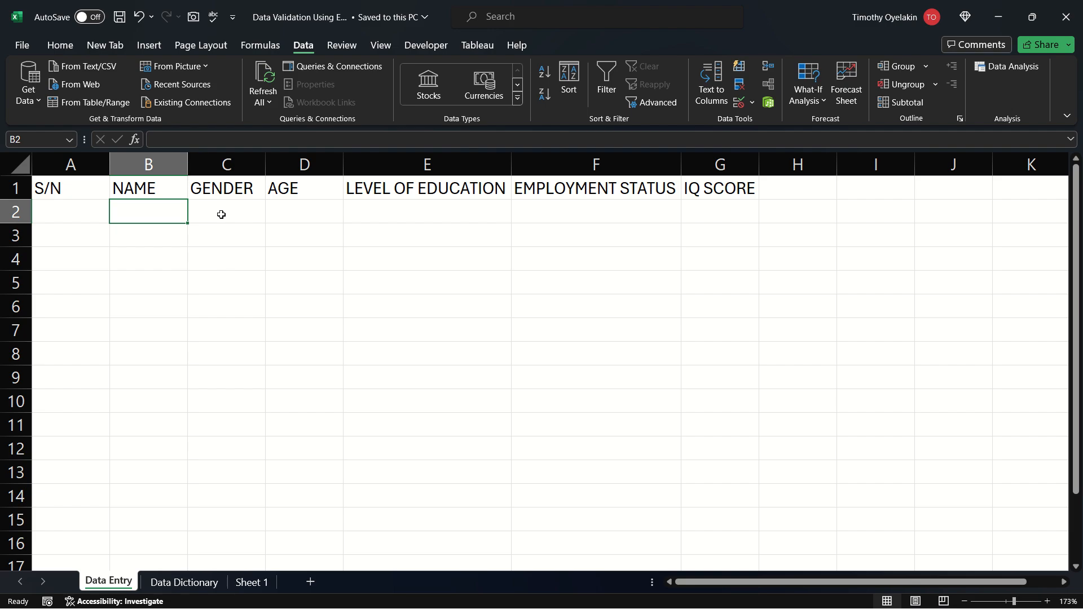
{"action": "left_click", "coordinate": [189, 590]}
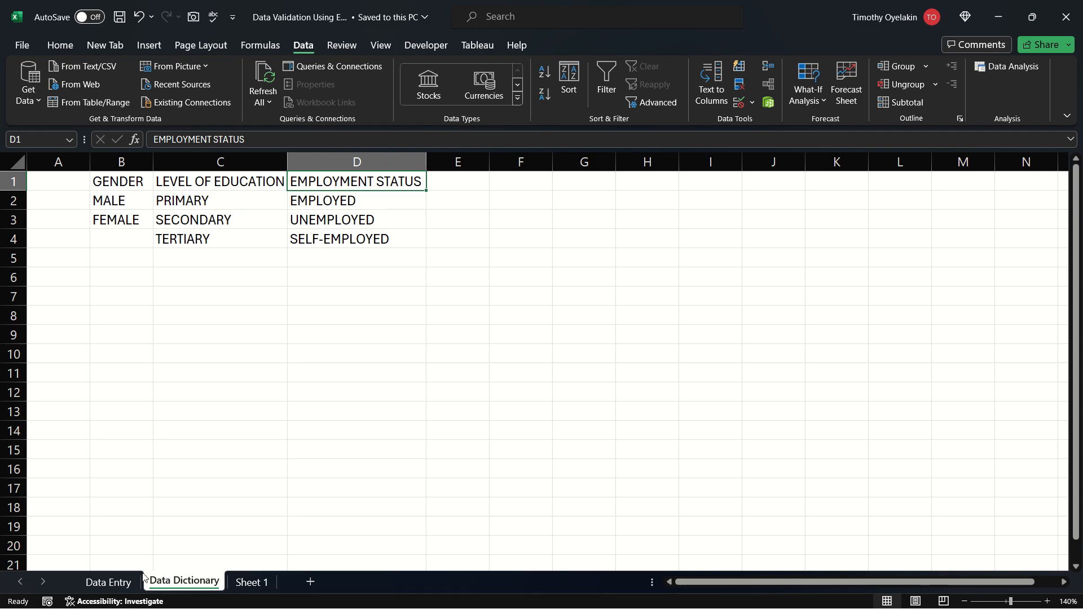
{"action": "left_click", "coordinate": [109, 582]}
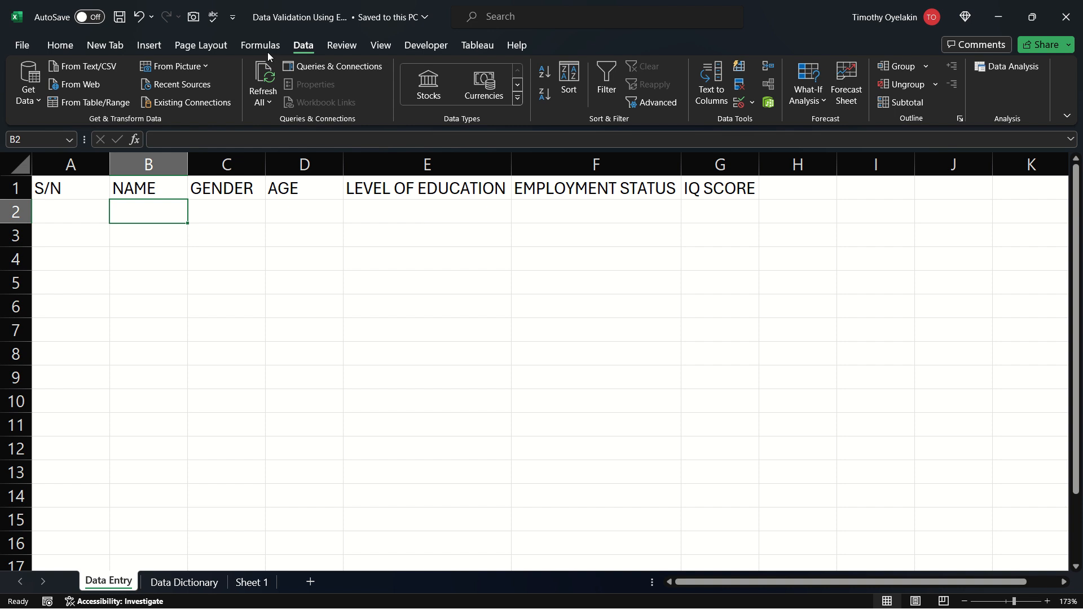
Step: Examine the Data Validation criteria types, input message and error alert options for cell B2, and close the dialog without changes
{"action": "left_click", "coordinate": [66, 49]}
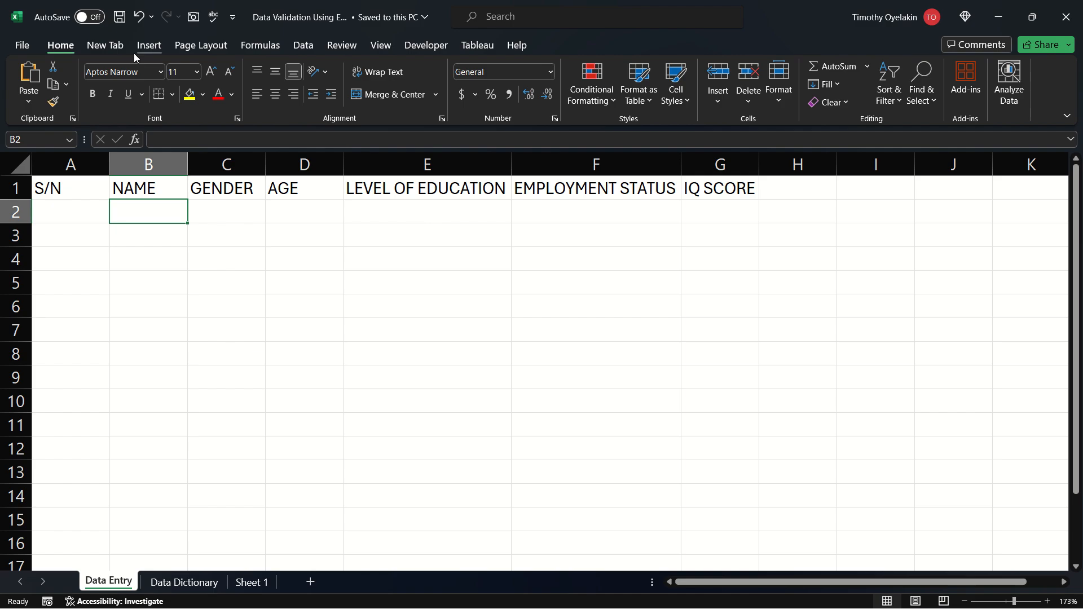
{"action": "left_click", "coordinate": [300, 46]}
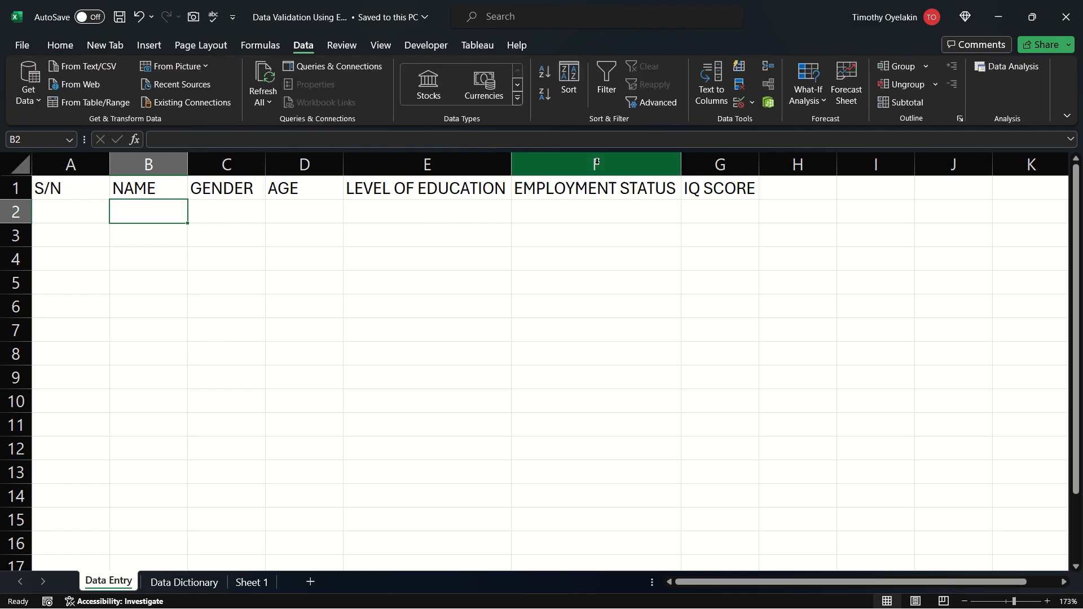
{"action": "left_click", "coordinate": [752, 104]}
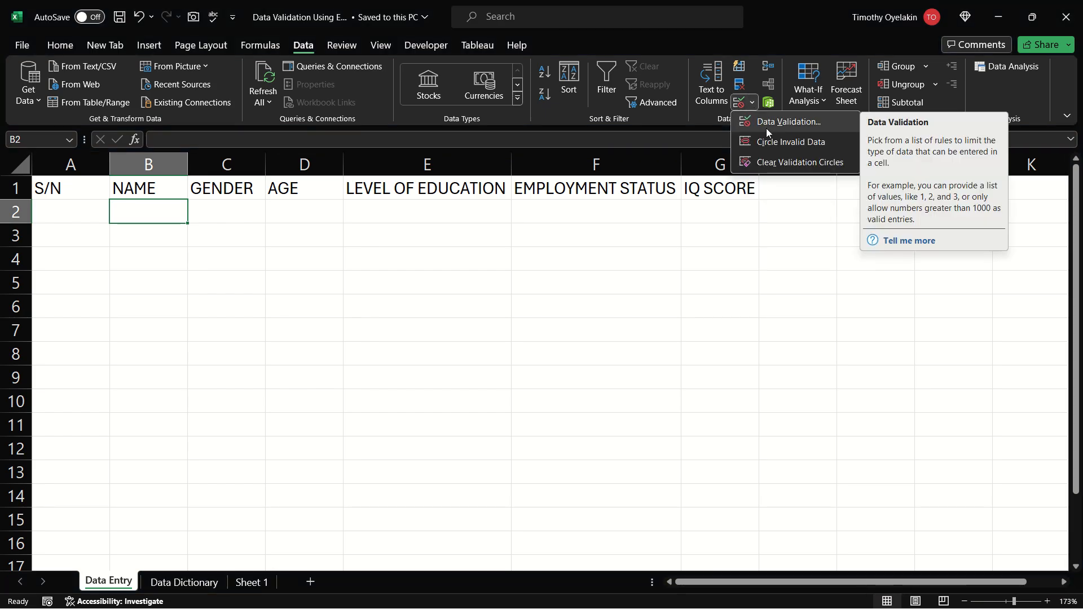
{"action": "left_click", "coordinate": [766, 122]}
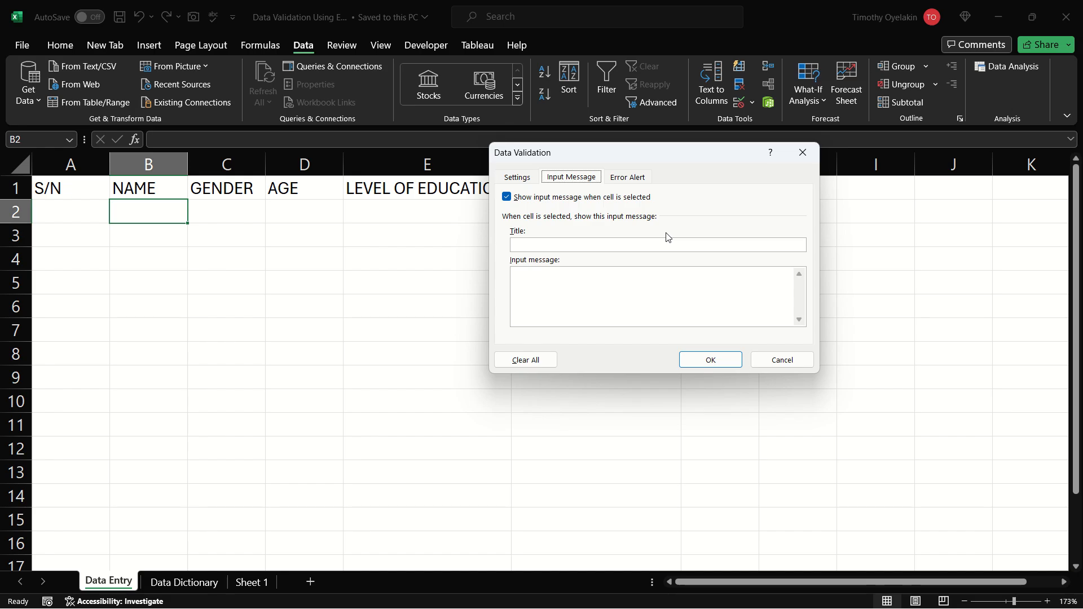
{"action": "left_click", "coordinate": [525, 179]}
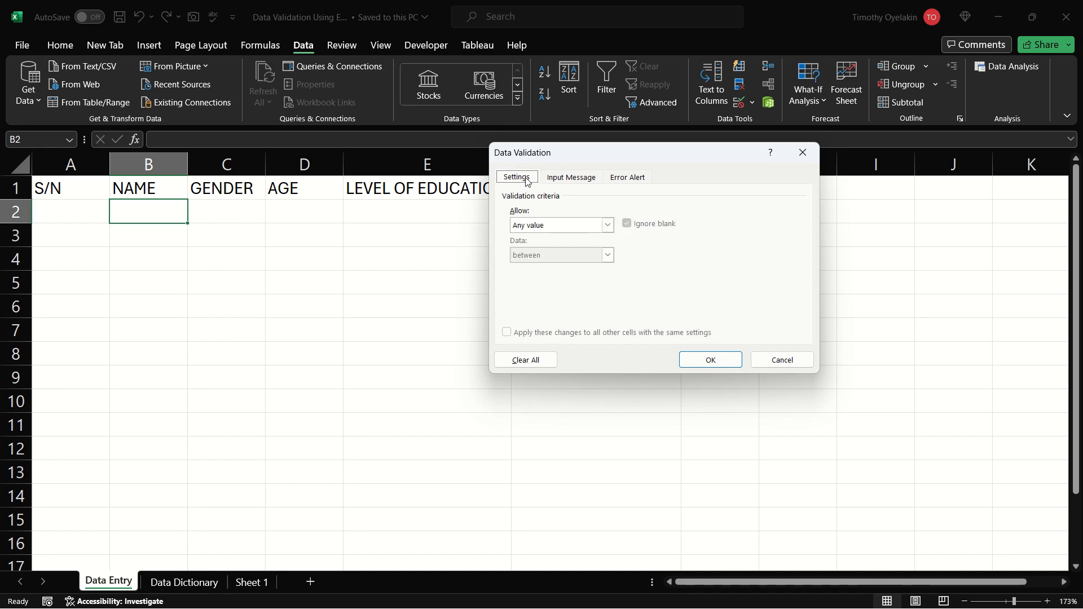
{"action": "left_click", "coordinate": [576, 181]}
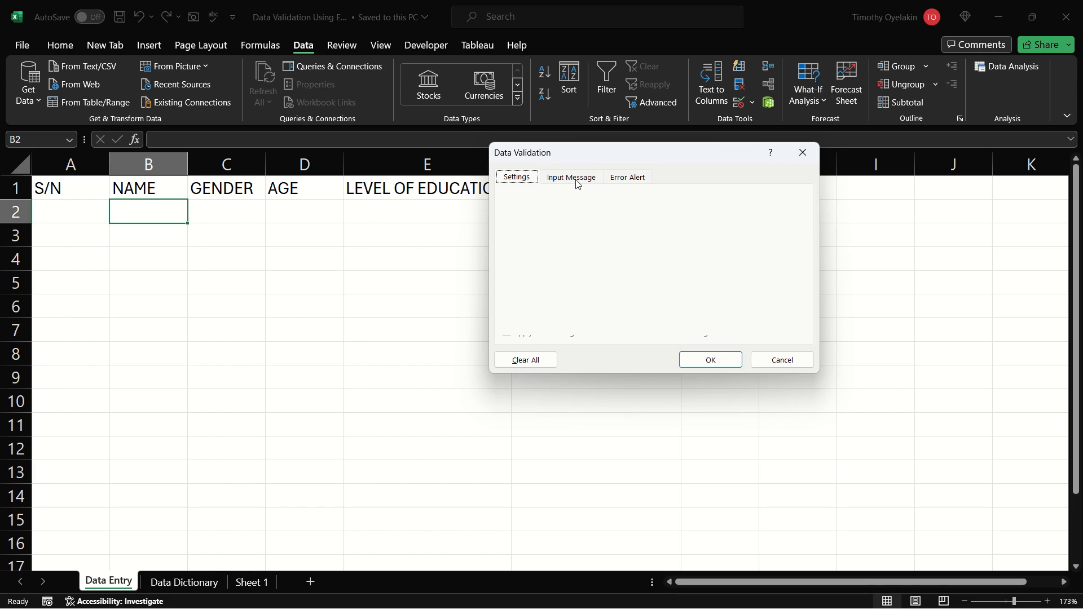
{"action": "left_click", "coordinate": [618, 178]}
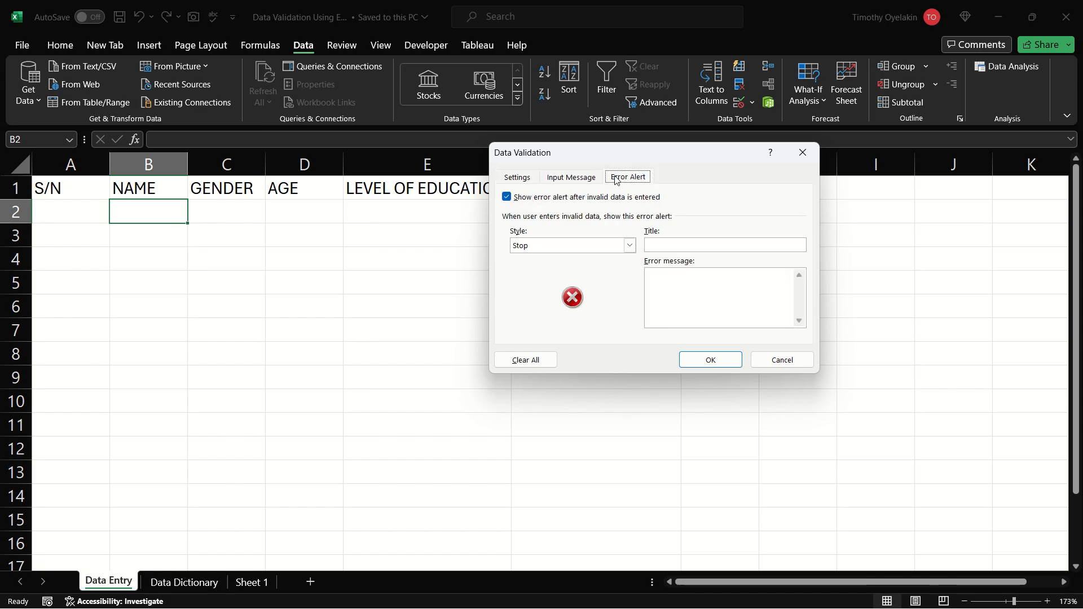
{"action": "left_click", "coordinate": [523, 182]}
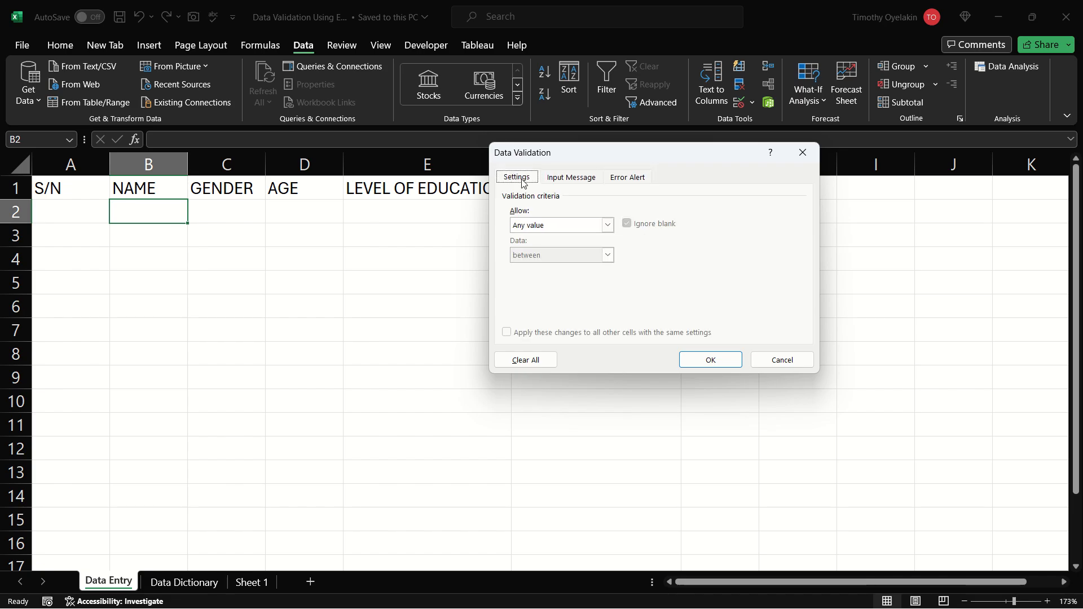
{"action": "left_click", "coordinate": [607, 226]}
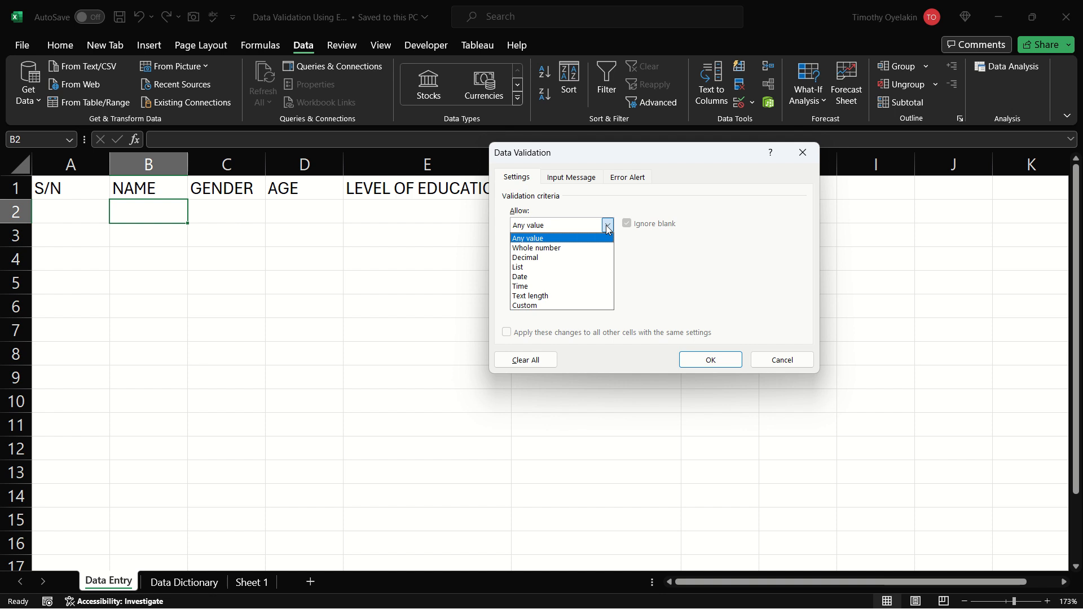
{"action": "left_click", "coordinate": [607, 227]}
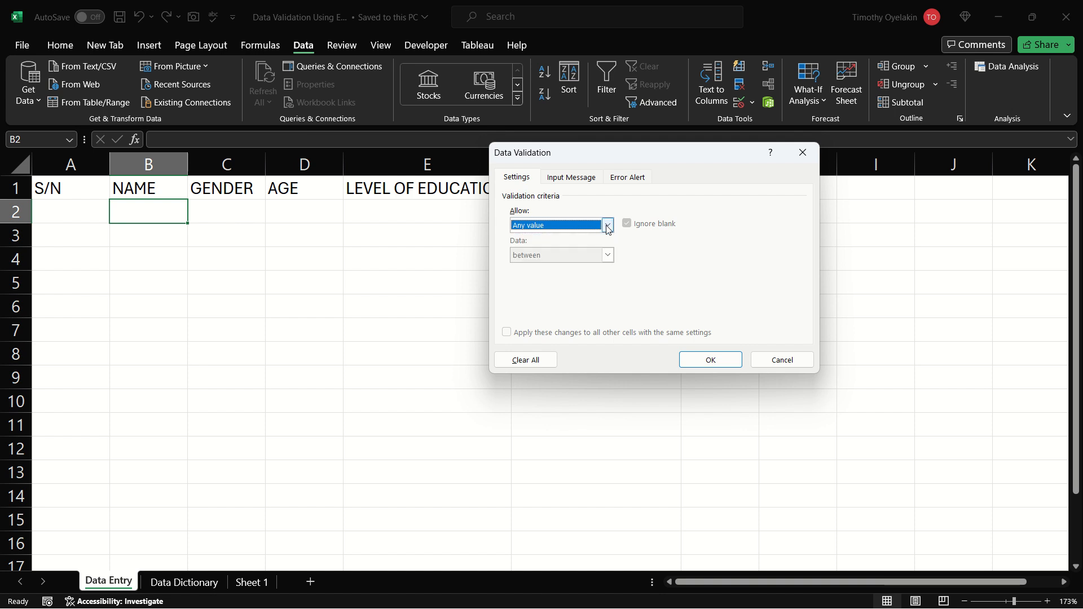
{"action": "left_click", "coordinate": [589, 181]}
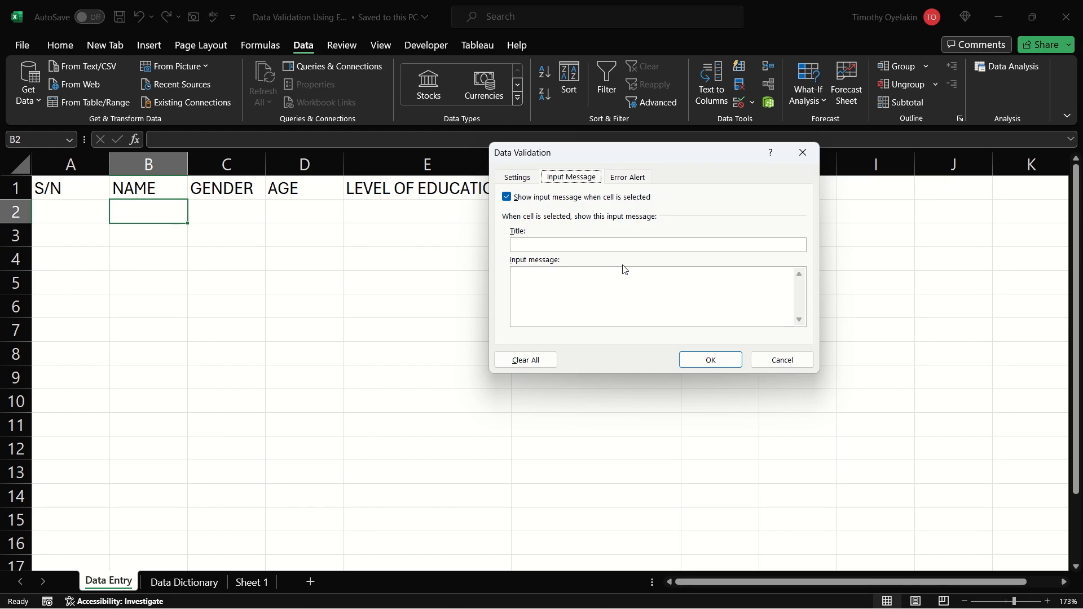
{"action": "left_click", "coordinate": [627, 176]}
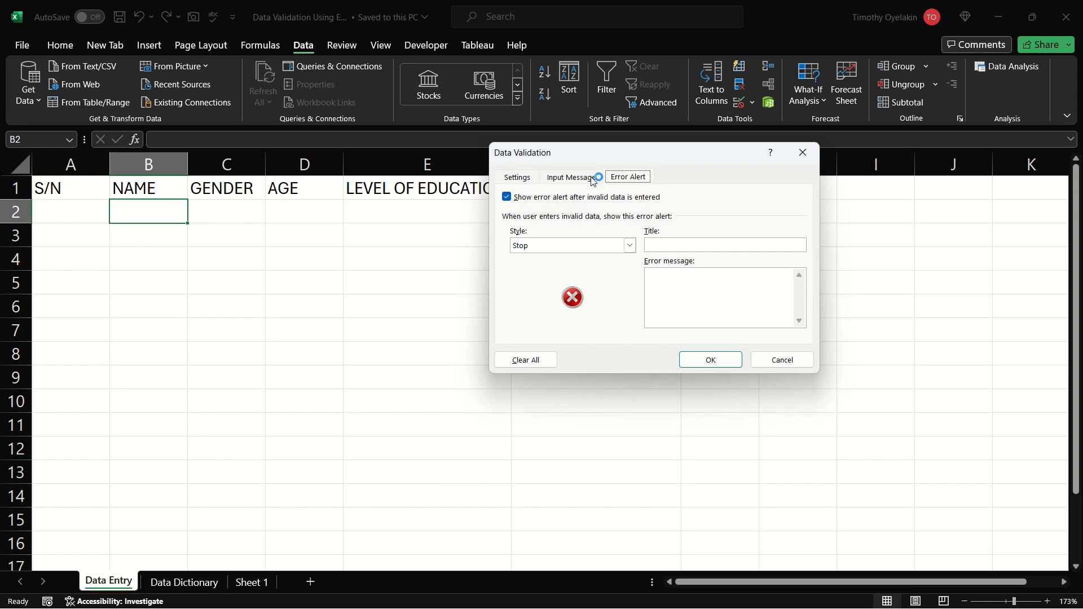
{"action": "left_click", "coordinate": [562, 178]}
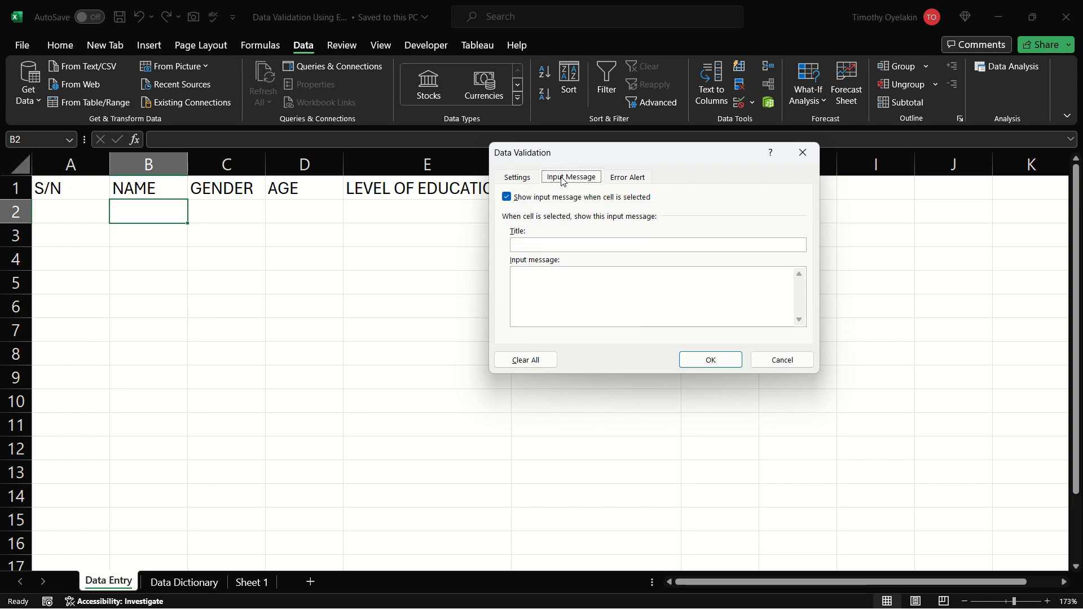
{"action": "left_click", "coordinate": [528, 178]}
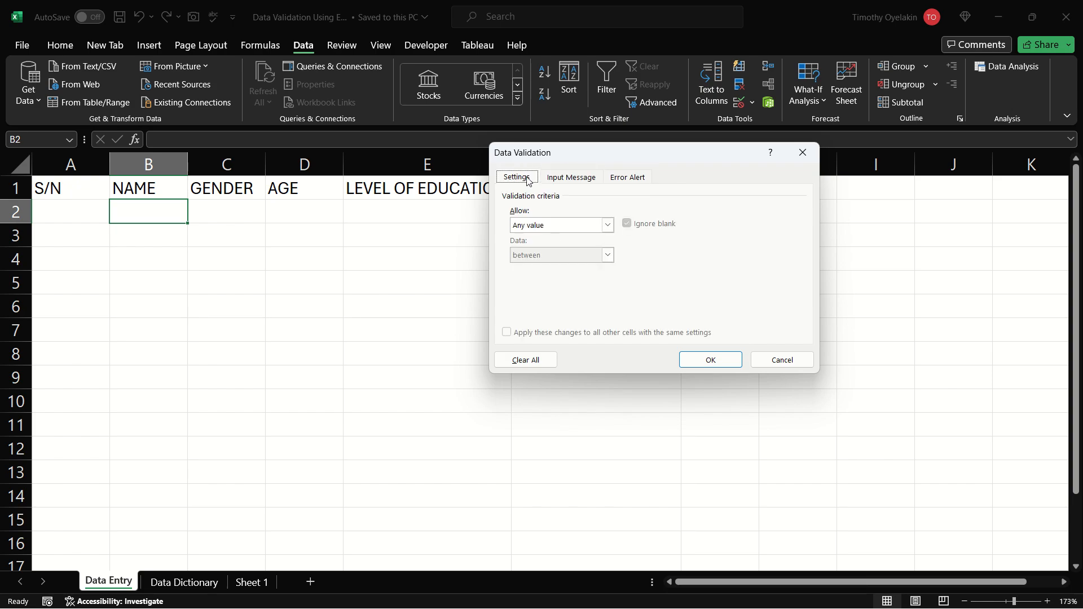
{"action": "left_click", "coordinate": [801, 153]}
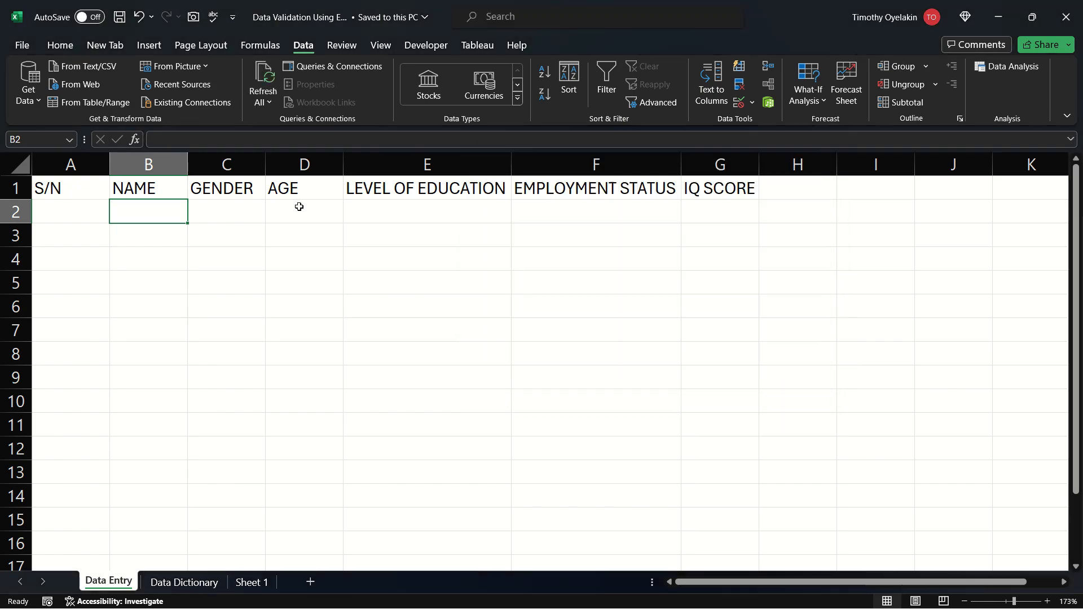
Step: Apply List data validation to cell C2 under GENDER, using ='Data Dictionary'!$B$2:$B$3 as the source
{"action": "left_click", "coordinate": [255, 212]}
{"action": "left_click", "coordinate": [184, 582]}
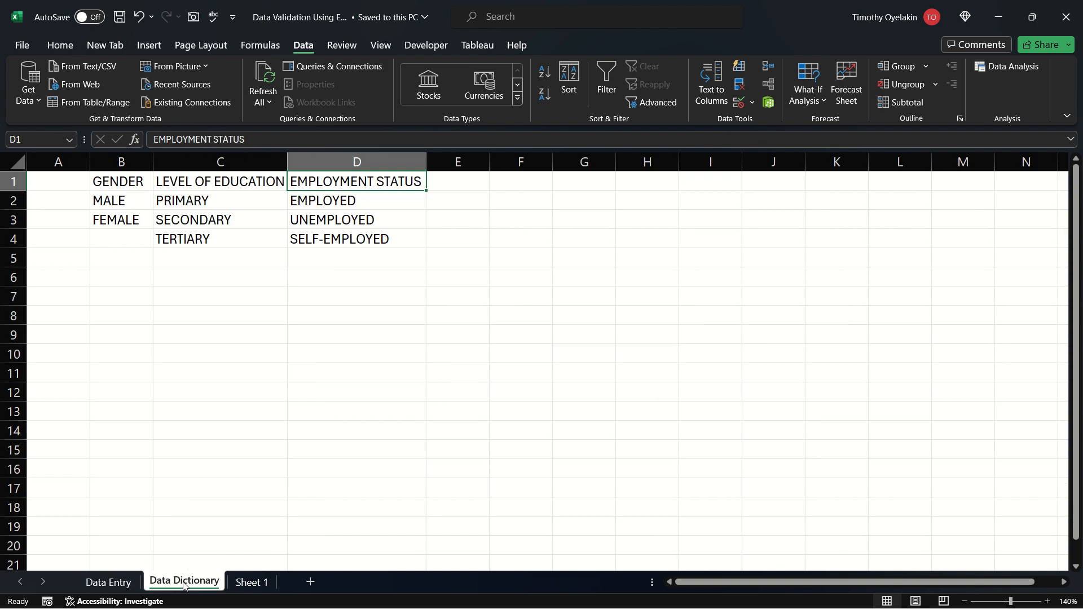
{"action": "left_click", "coordinate": [118, 587]}
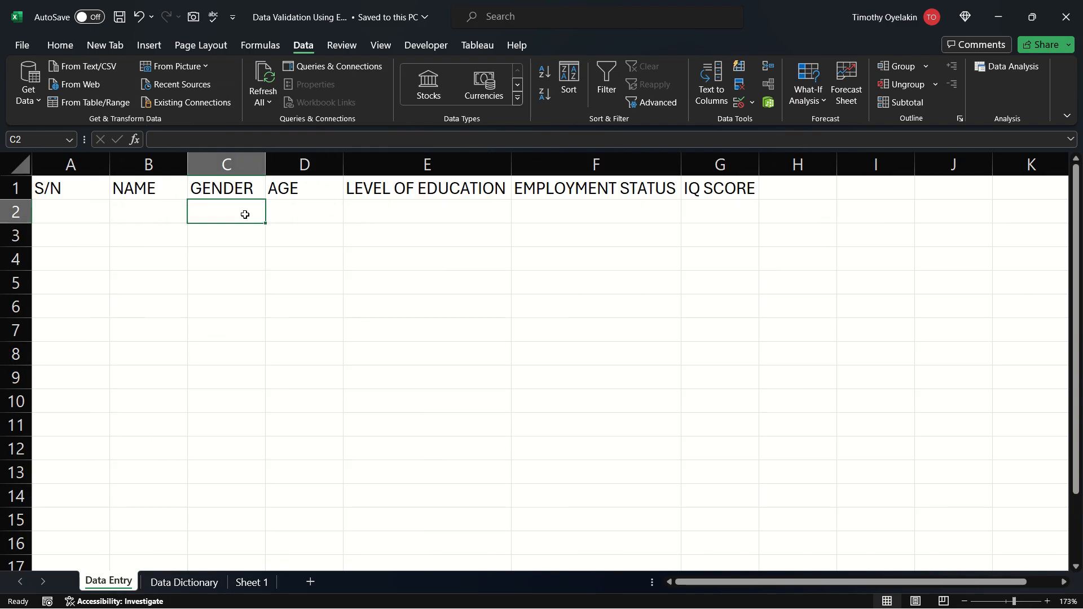
{"action": "left_click", "coordinate": [753, 104]}
{"action": "left_click", "coordinate": [760, 123]}
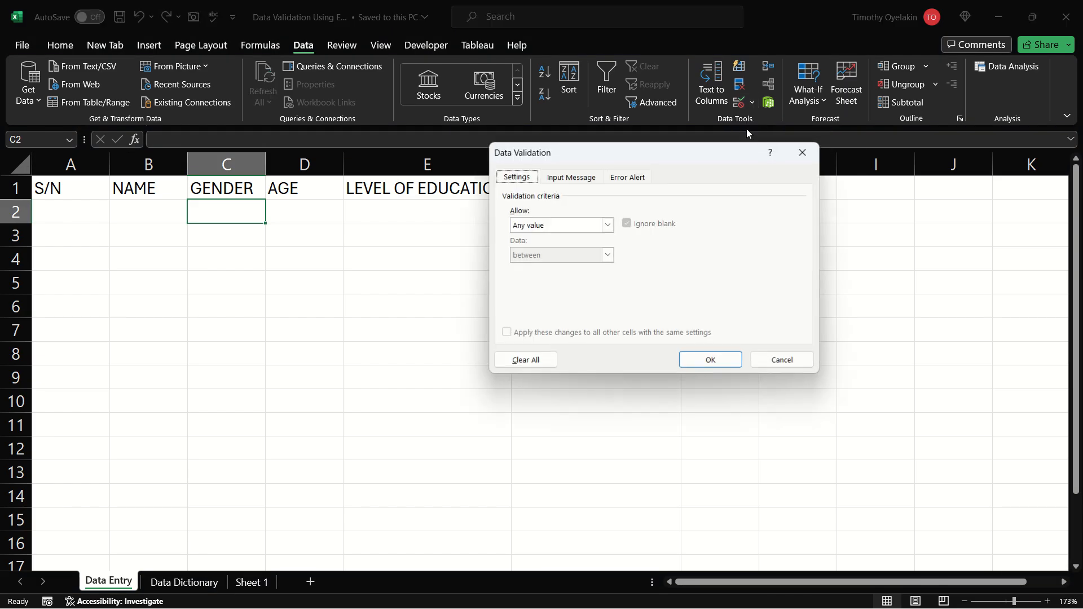
{"action": "left_click", "coordinate": [607, 226]}
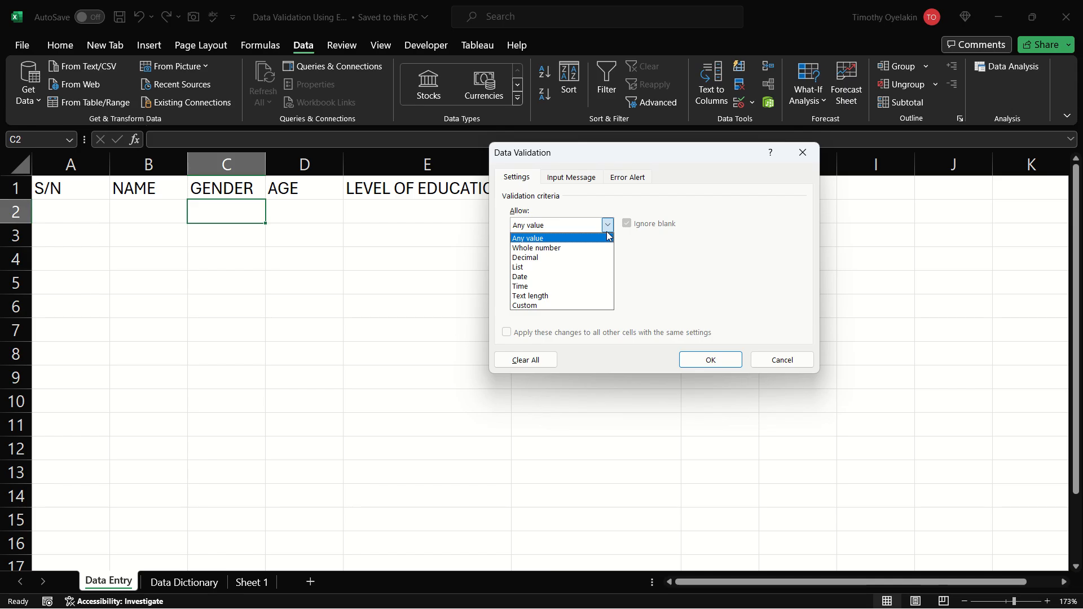
{"action": "left_click", "coordinate": [563, 267]}
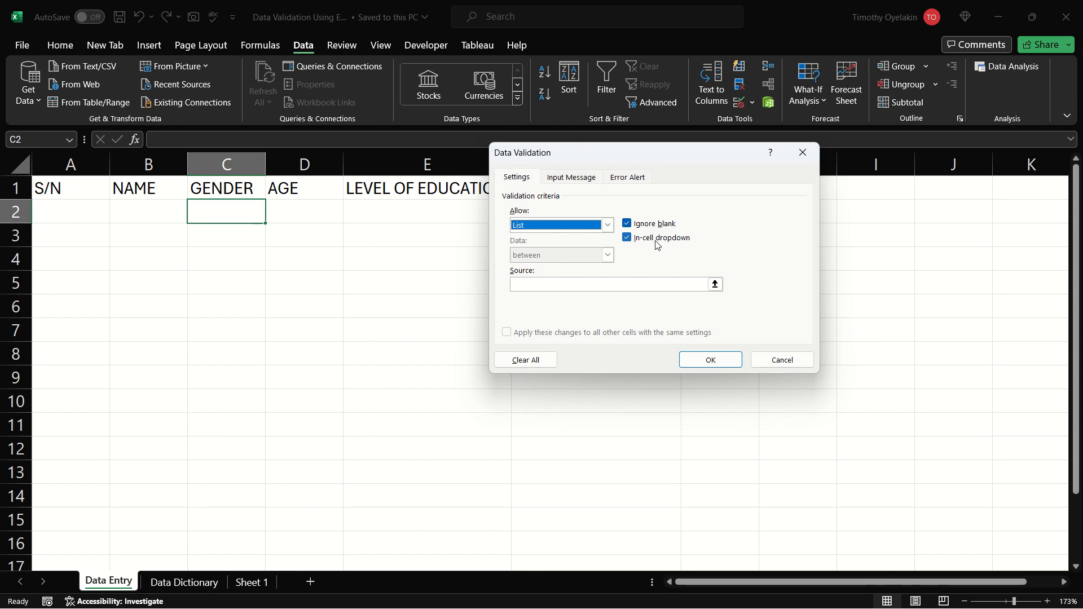
{"action": "left_click", "coordinate": [635, 287]}
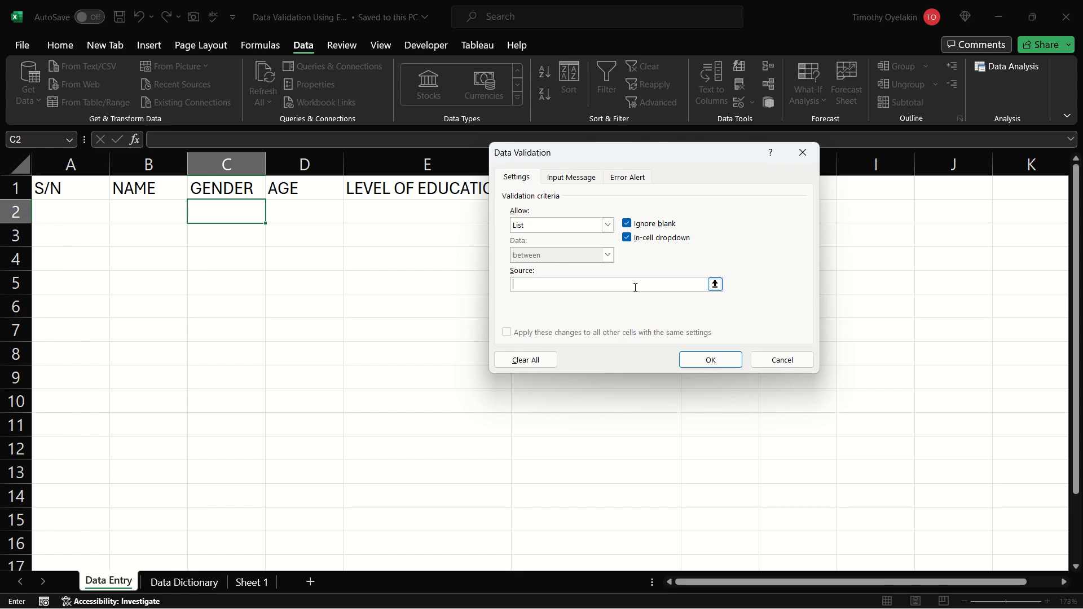
{"action": "left_click", "coordinate": [184, 582]}
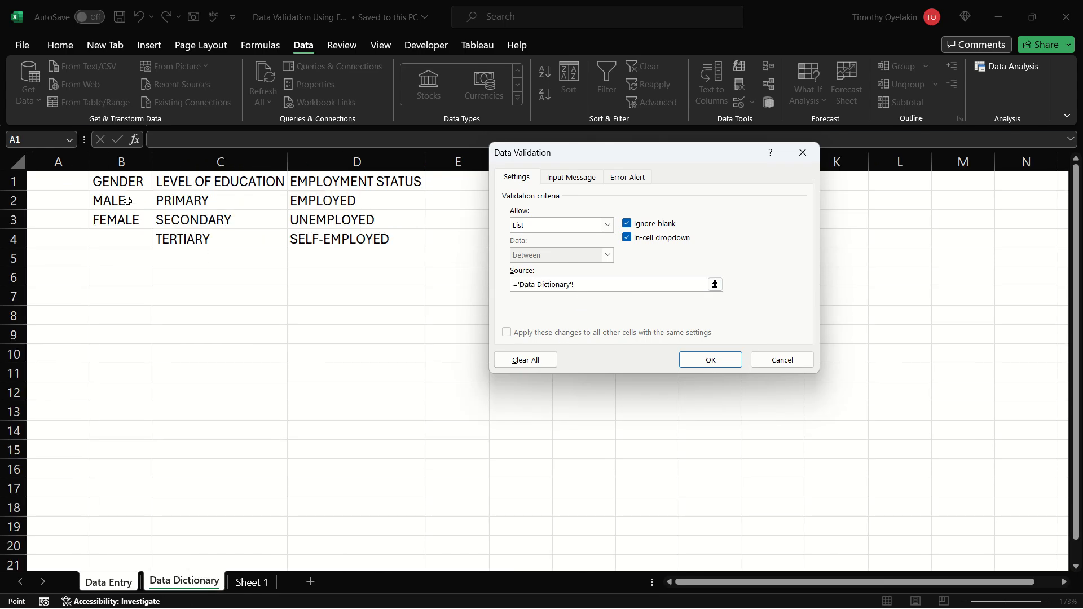
{"action": "left_click_drag", "start_coordinate": [126, 203], "coordinate": [132, 218]}
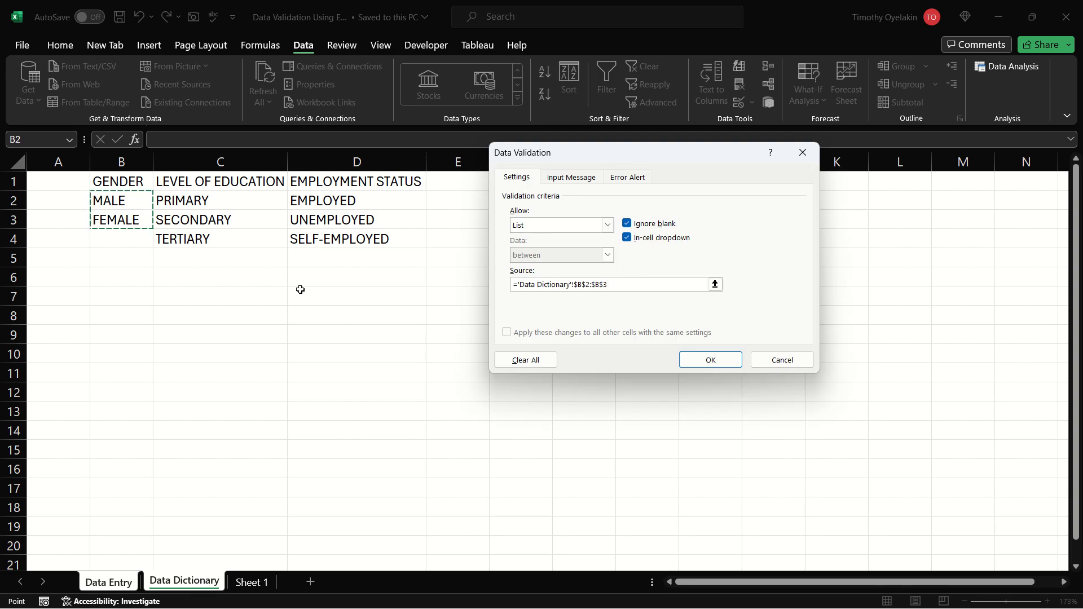
{"action": "left_click", "coordinate": [699, 356]}
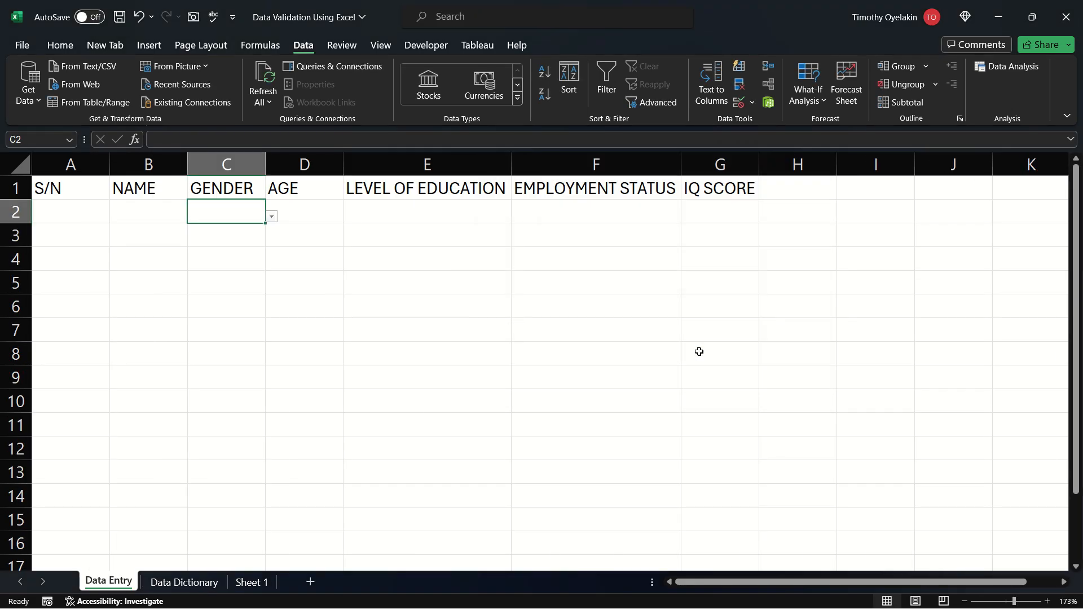
Step: Check the dropdown choices in cell C2 without picking one
{"action": "left_click", "coordinate": [271, 218]}
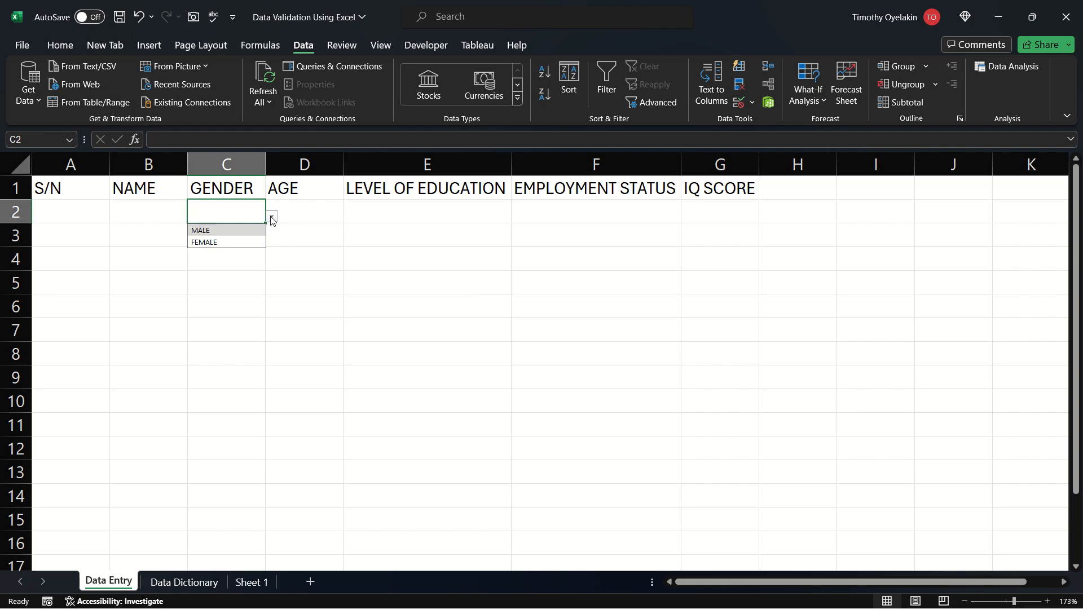
{"action": "left_click", "coordinate": [292, 210]}
{"action": "left_click", "coordinate": [240, 216]}
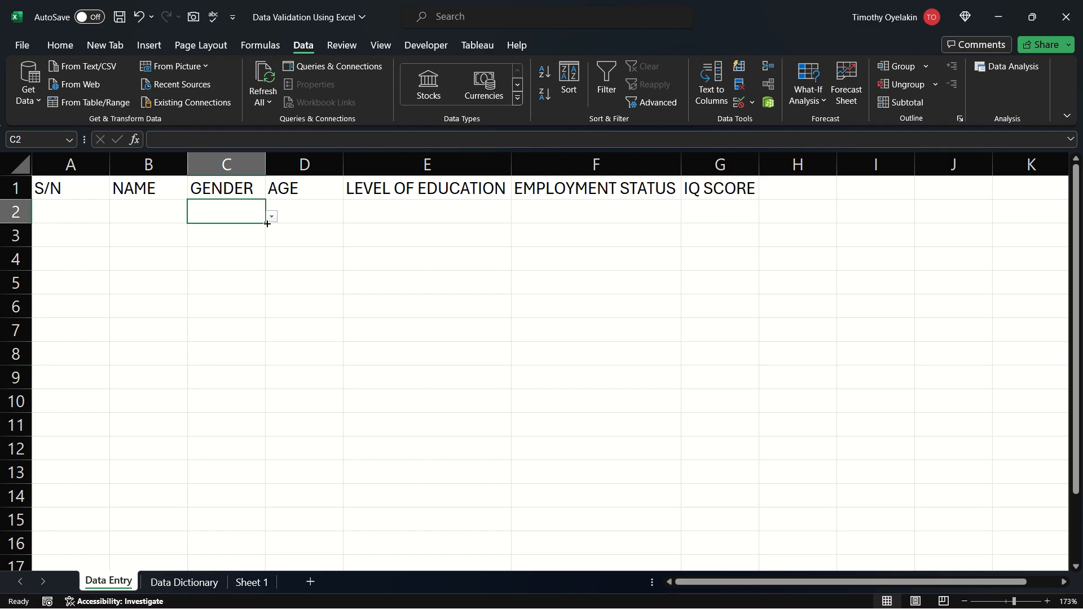
Step: Extend the gender dropdown from C2 down through C15 and check its choices in C14
{"action": "left_click_drag", "start_coordinate": [267, 223], "coordinate": [263, 529]}
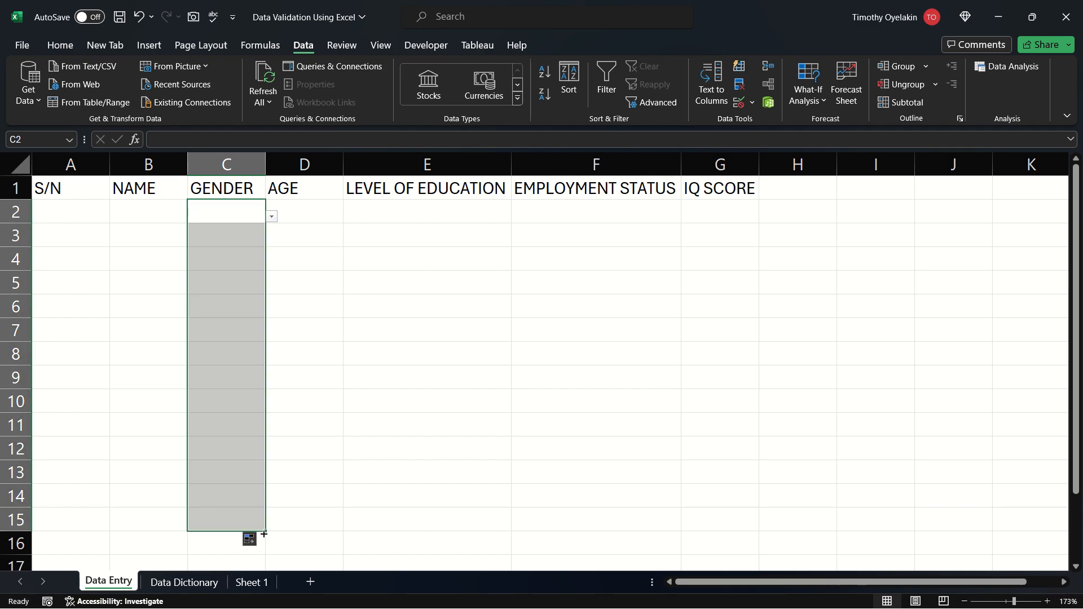
{"action": "left_click", "coordinate": [289, 480]}
{"action": "left_click", "coordinate": [251, 494]}
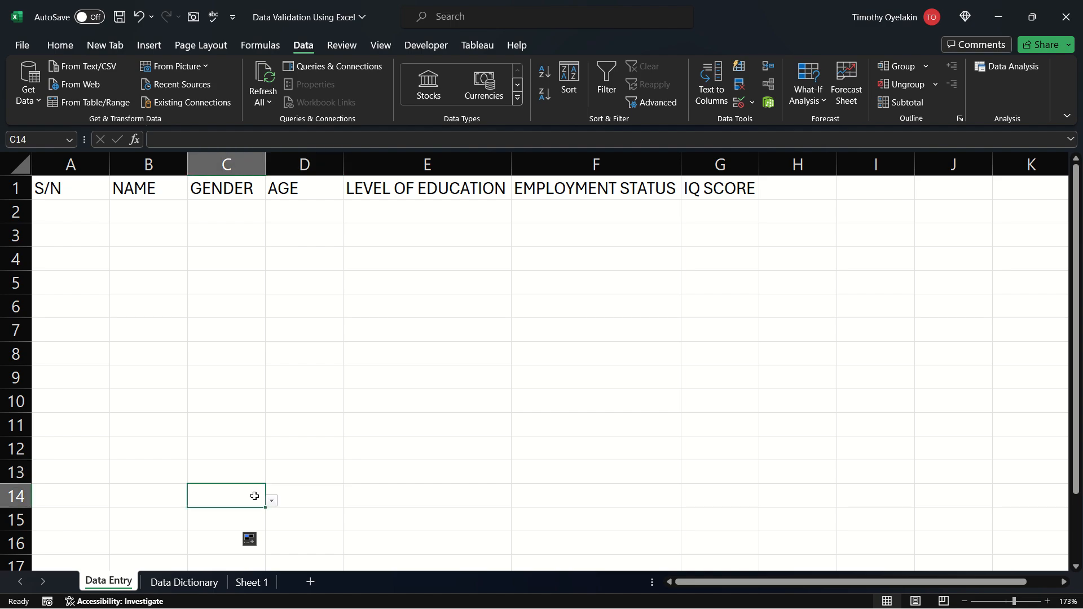
{"action": "left_click", "coordinate": [271, 501]}
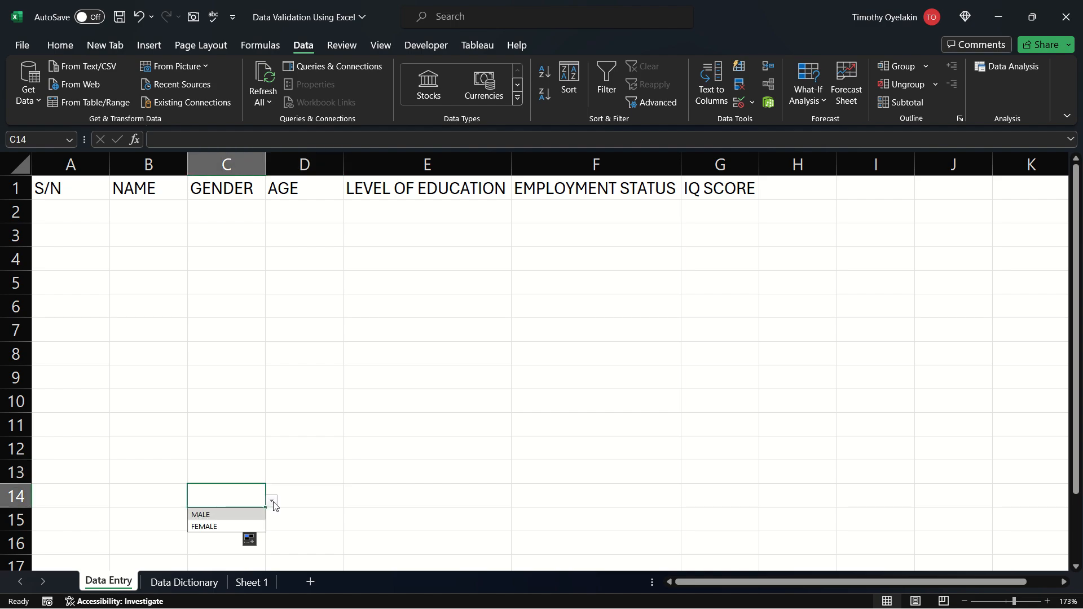
{"action": "left_click", "coordinate": [248, 467]}
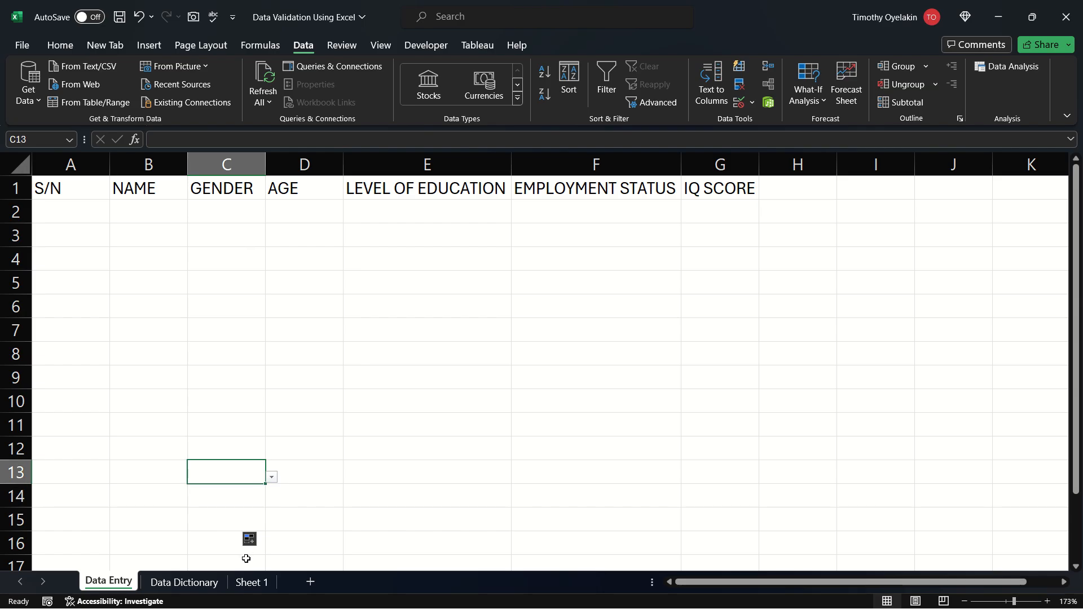
{"action": "left_click", "coordinate": [219, 561]}
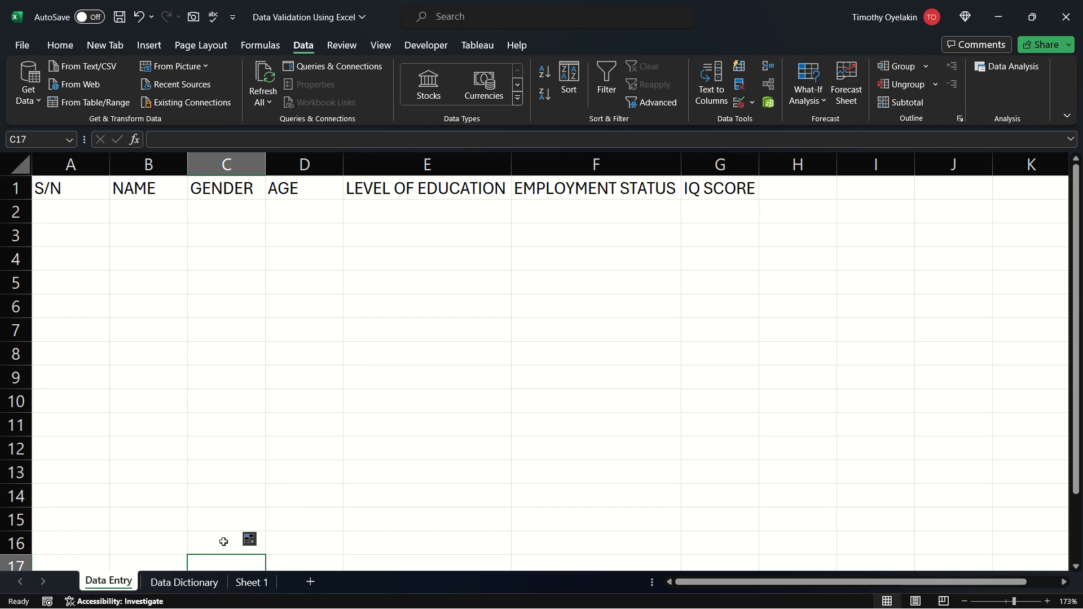
{"action": "scroll", "coordinate": [222, 542], "scroll_direction": "down", "scroll_amount": 1}
{"action": "scroll", "coordinate": [224, 541], "scroll_direction": "up", "scroll_amount": 1}
Step: Set data validation for cell D2 under AGE to whole numbers greater than 10
{"action": "left_click", "coordinate": [300, 213]}
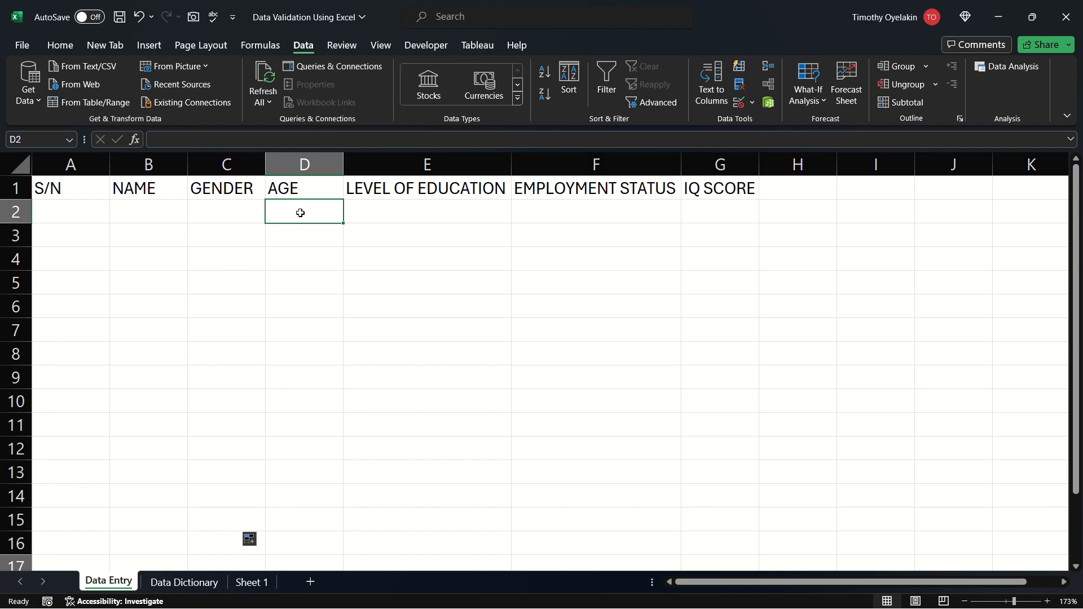
{"action": "left_click", "coordinate": [753, 103]}
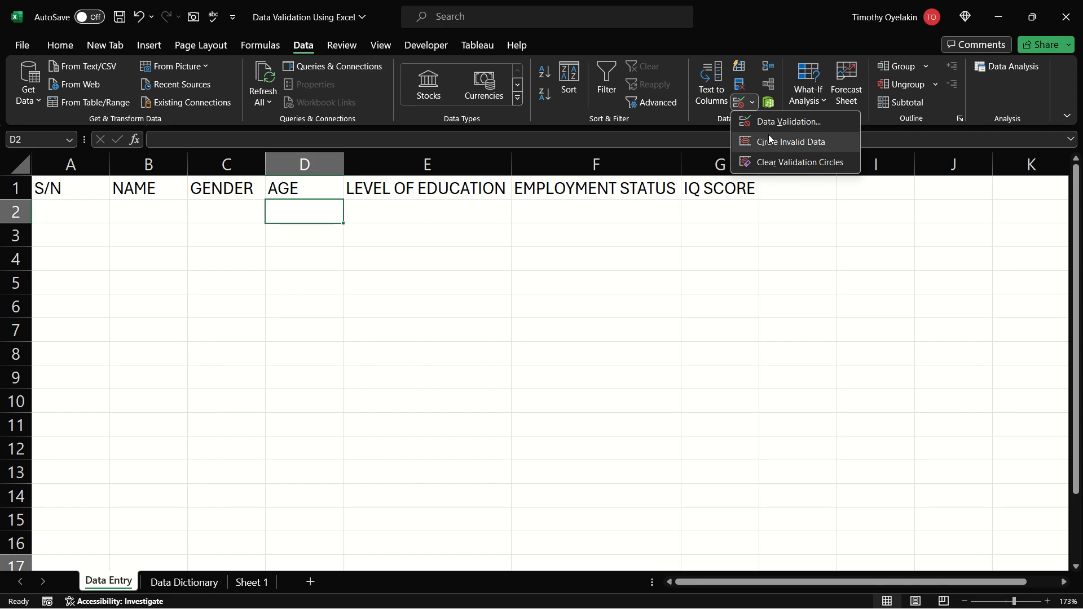
{"action": "left_click", "coordinate": [769, 123]}
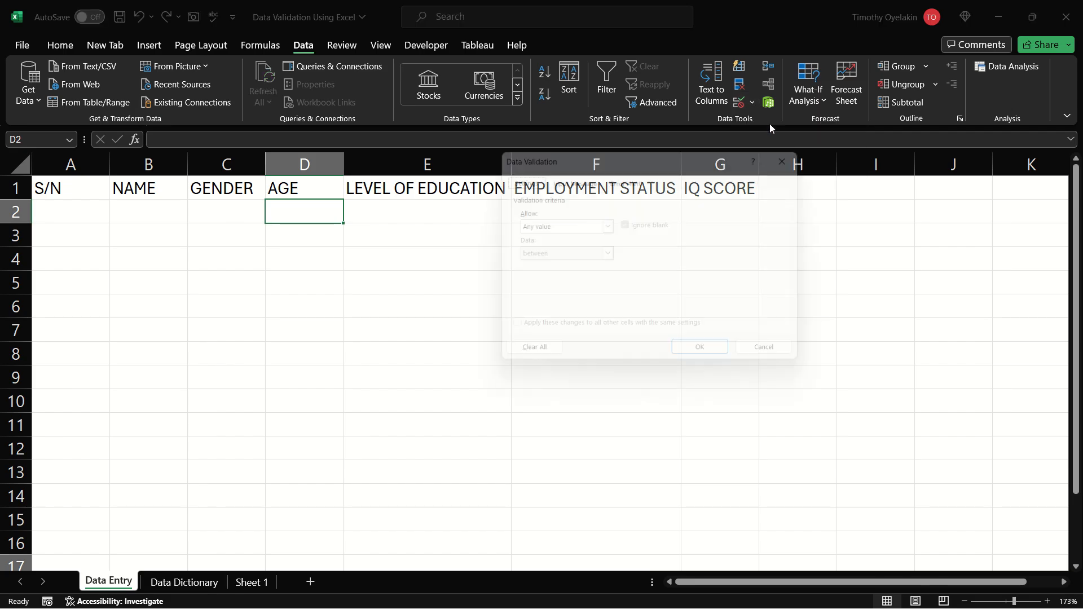
{"action": "left_click", "coordinate": [608, 225]}
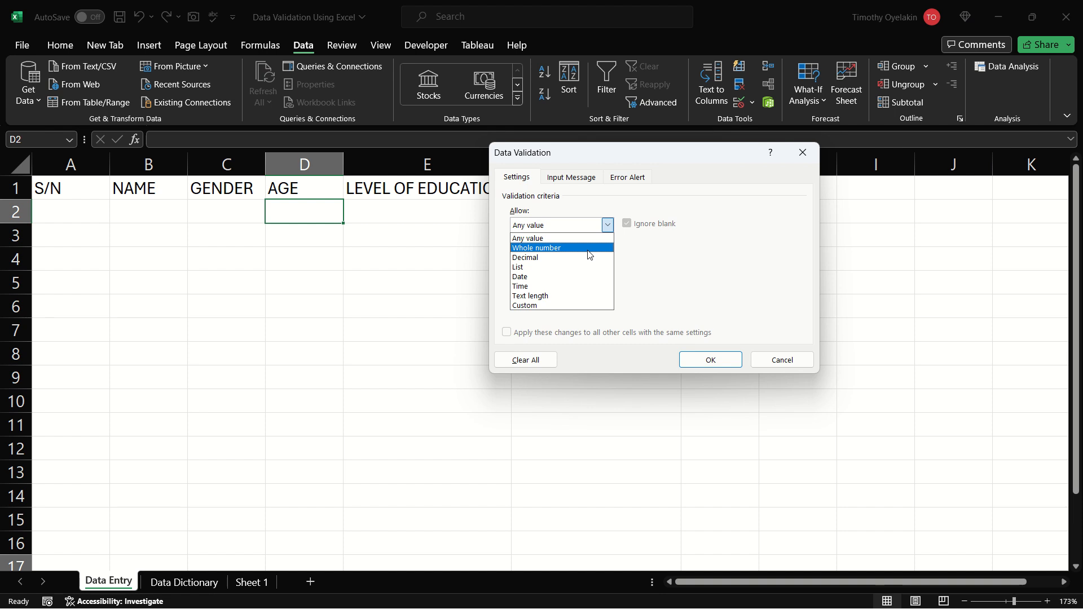
{"action": "left_click", "coordinate": [594, 249]}
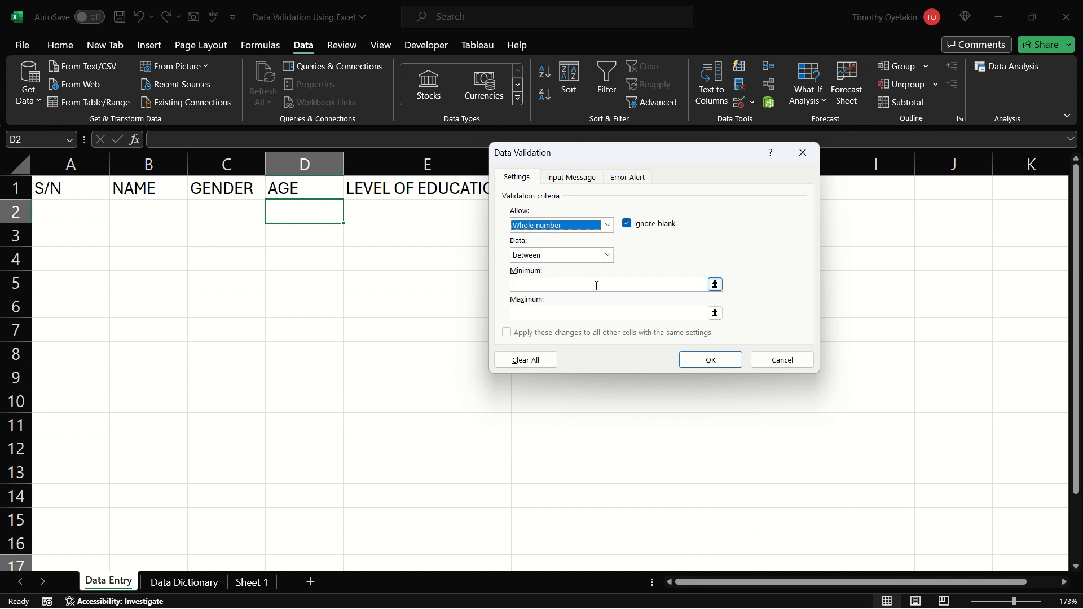
{"action": "left_click", "coordinate": [607, 256]}
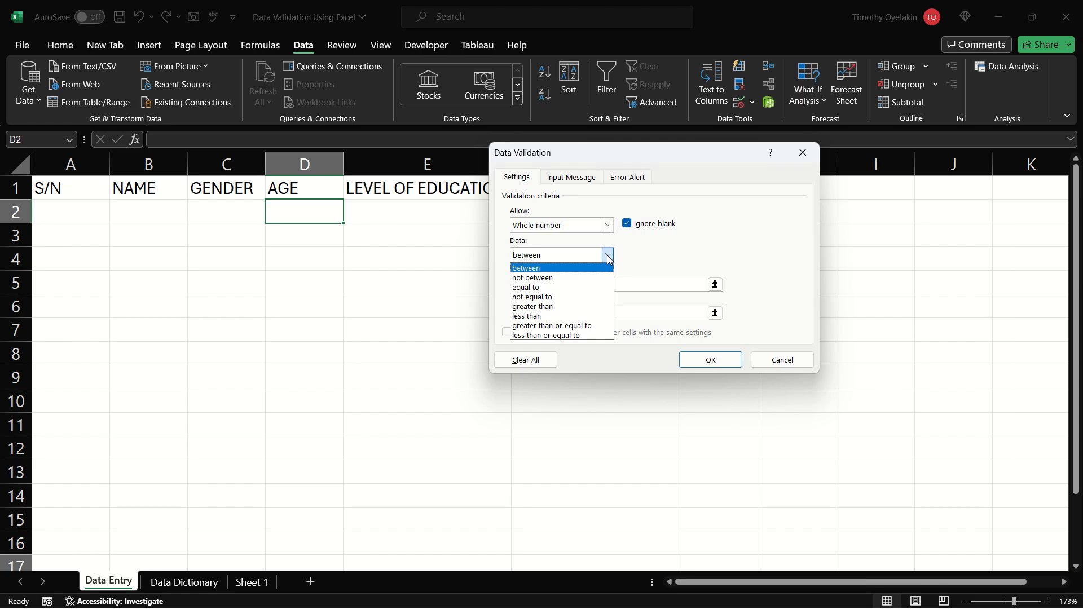
{"action": "left_click", "coordinate": [581, 307]}
{"action": "left_click", "coordinate": [566, 286]}
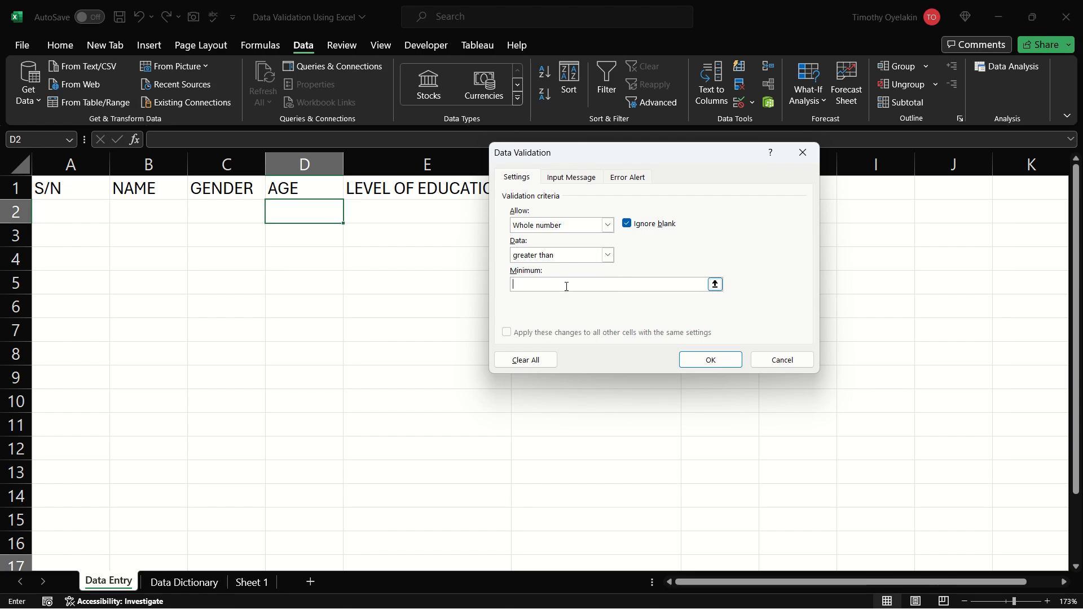
{"action": "type", "text": "10"}
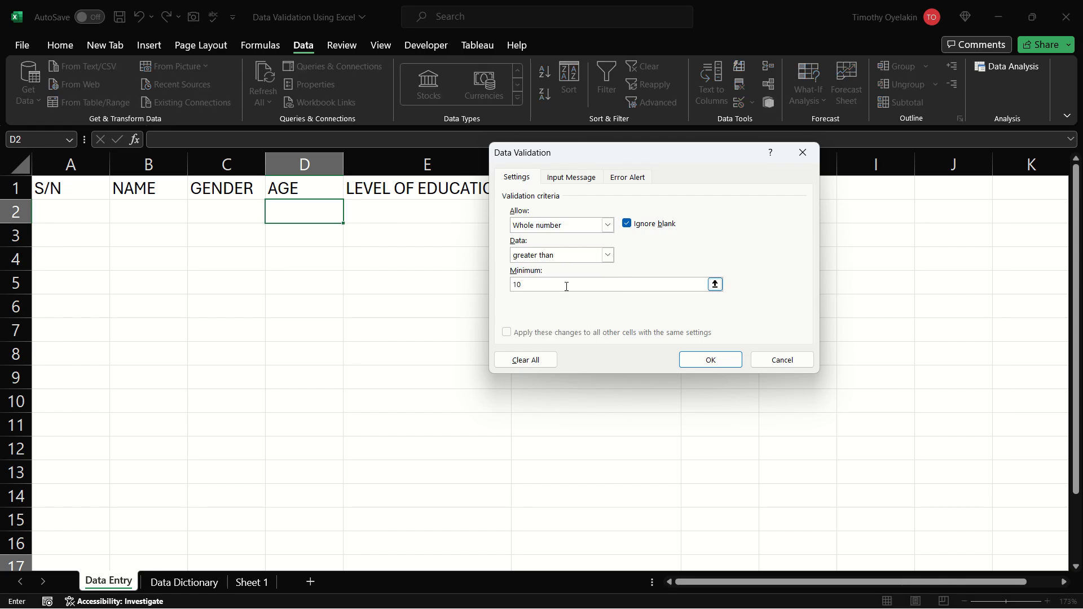
{"action": "left_click", "coordinate": [686, 360]}
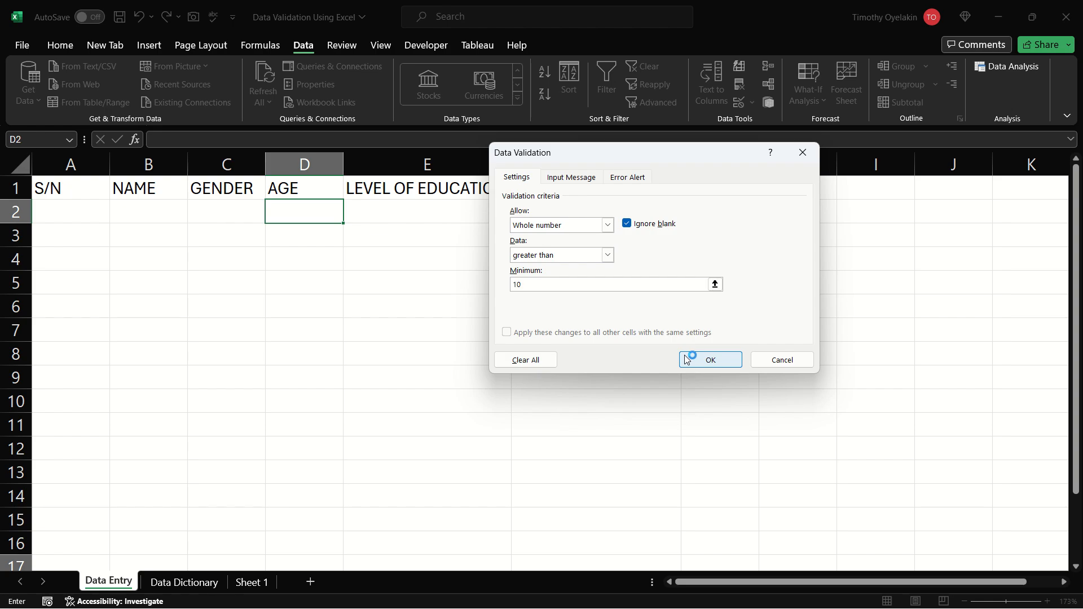
Step: Add an input message for D2 titled "Age" with the text "No Age below 11 years"
{"action": "left_click", "coordinate": [584, 178]}
{"action": "left_click", "coordinate": [582, 241]}
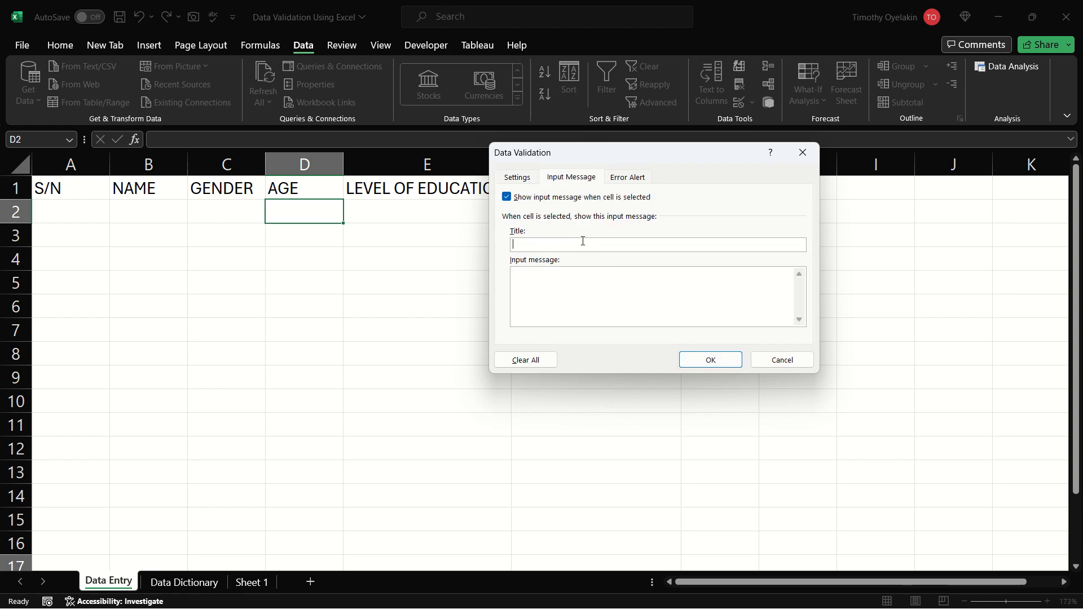
{"action": "type", "text": "Age"}
{"action": "left_click", "coordinate": [555, 287]}
{"action": "type", "text": "No Age below 11 years"}
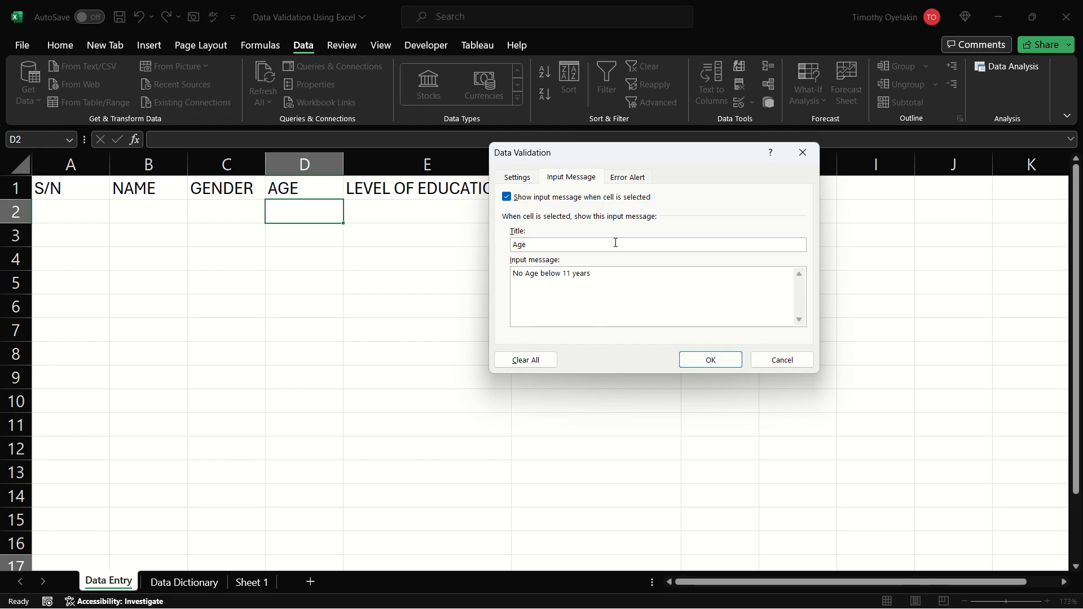
Step: Add a Stop error alert for D2 titled "Age" with the message "No Age less than 11 years" and apply the validation
{"action": "left_click", "coordinate": [629, 178]}
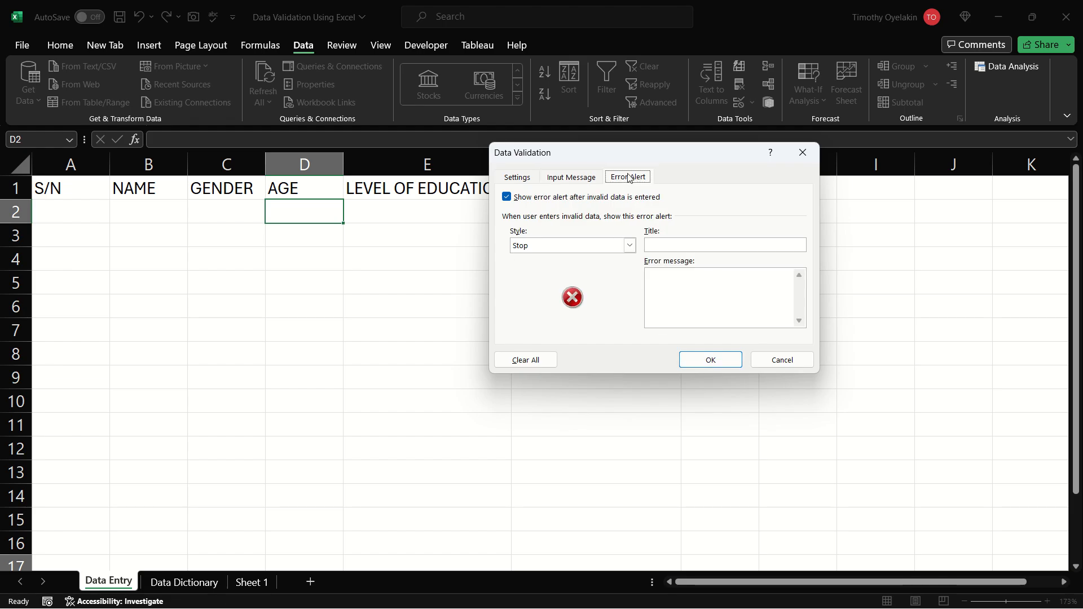
{"action": "left_click", "coordinate": [663, 244]}
{"action": "type", "text": "Age"}
{"action": "left_click", "coordinate": [668, 279]}
{"action": "type", "text": "No Age less than "}
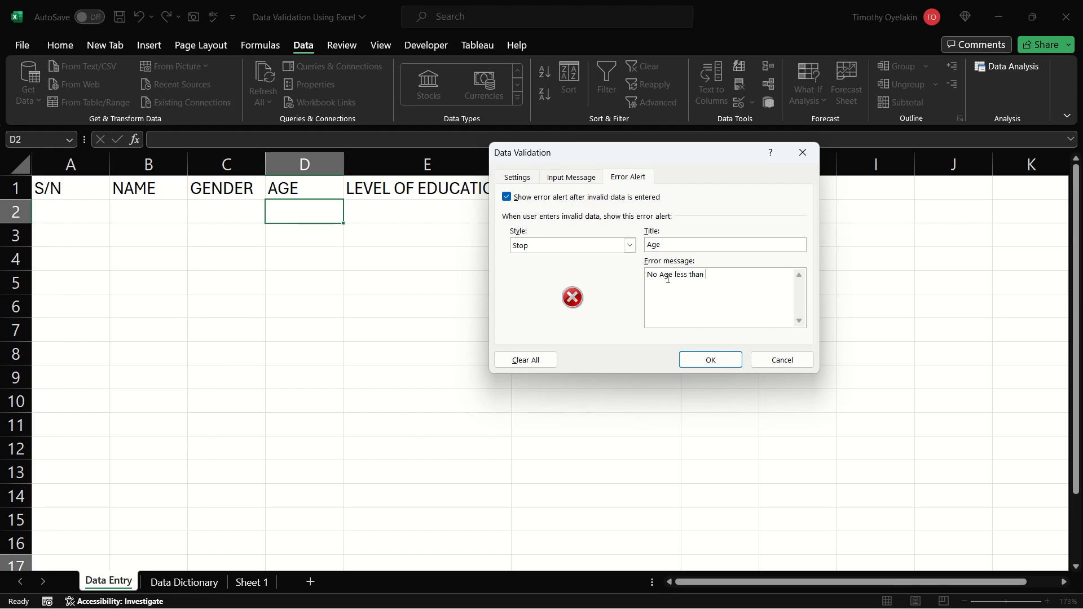
{"action": "type", "text": "11 years"}
{"action": "left_click", "coordinate": [717, 361]}
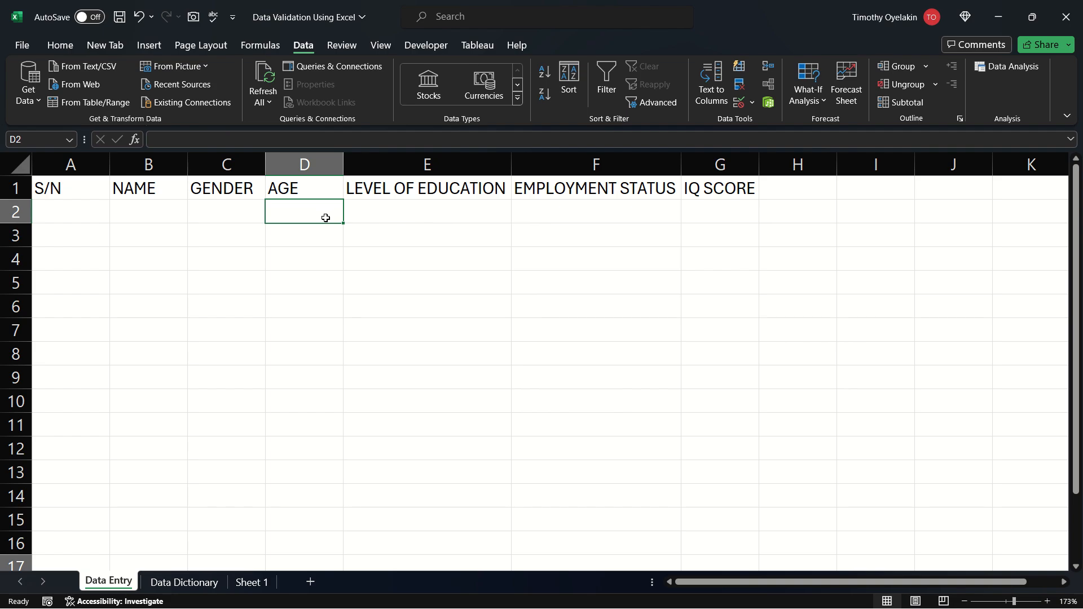
Step: Test the age rule by entering 2 in D2, and choose to retry the entry
{"action": "left_click", "coordinate": [396, 213]}
{"action": "left_click", "coordinate": [309, 214]}
{"action": "left_click", "coordinate": [376, 211]}
{"action": "left_click", "coordinate": [296, 216]}
{"action": "type", "text": "2"}
{"action": "key", "text": "Return"}
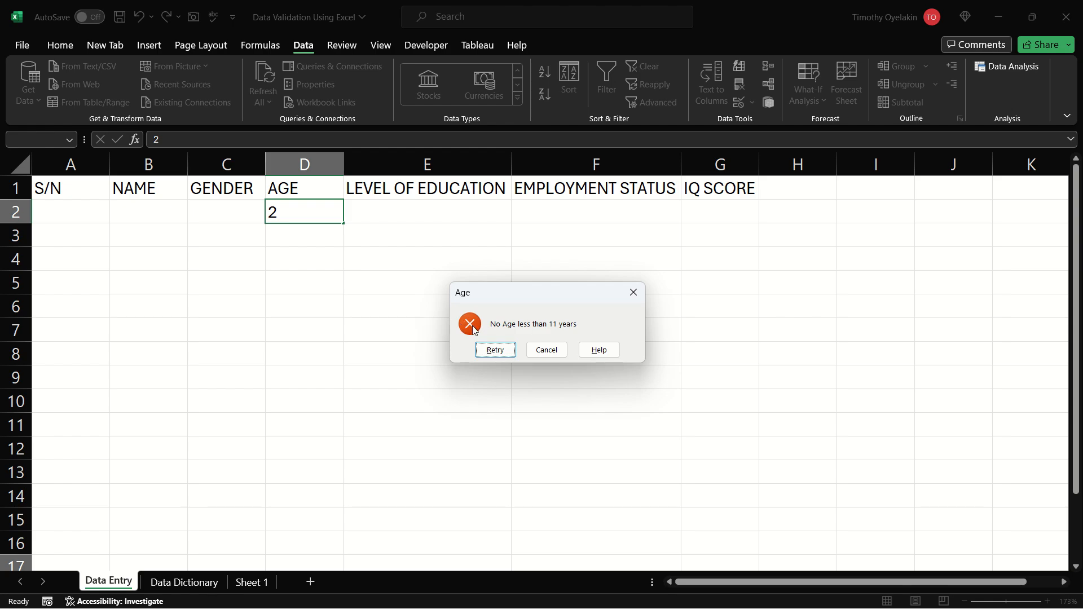
{"action": "left_click", "coordinate": [494, 349]}
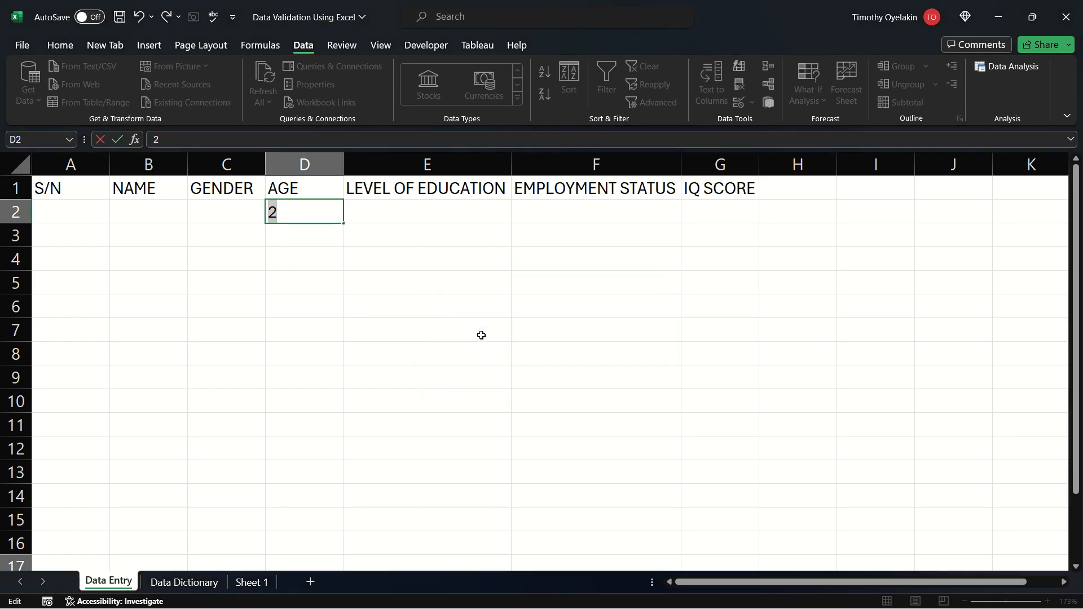
Step: Replace the test entry in D2 with 12
{"action": "left_click", "coordinate": [296, 211]}
{"action": "key", "text": "BackSpace"}
{"action": "type", "text": "12"}
{"action": "key", "text": "Tab"}
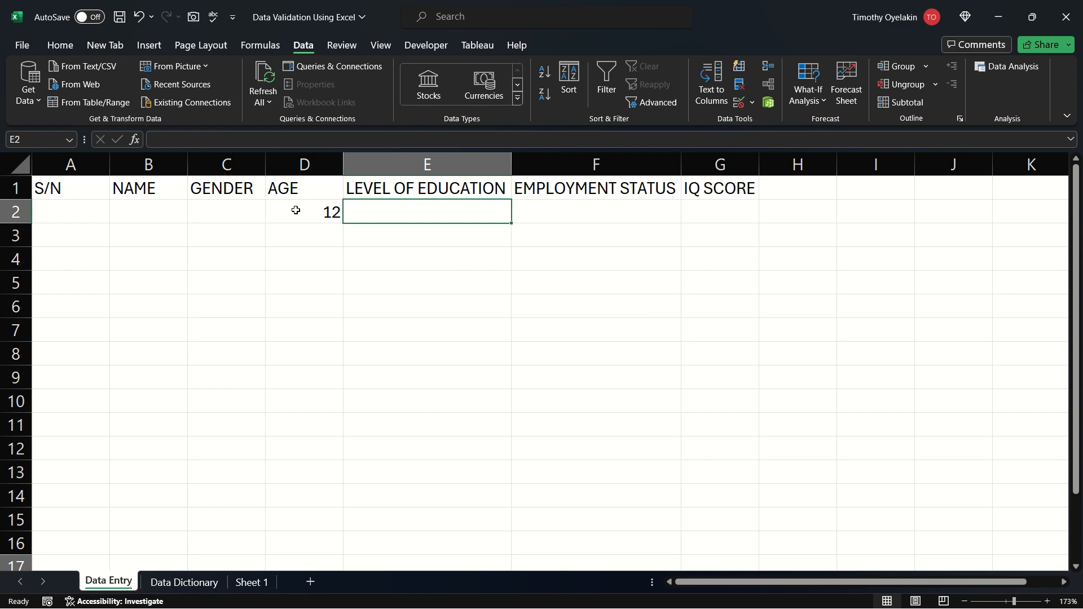
Step: Review the error alert and input message settings of D2's data validation, keeping them as they are
{"action": "left_click", "coordinate": [296, 210]}
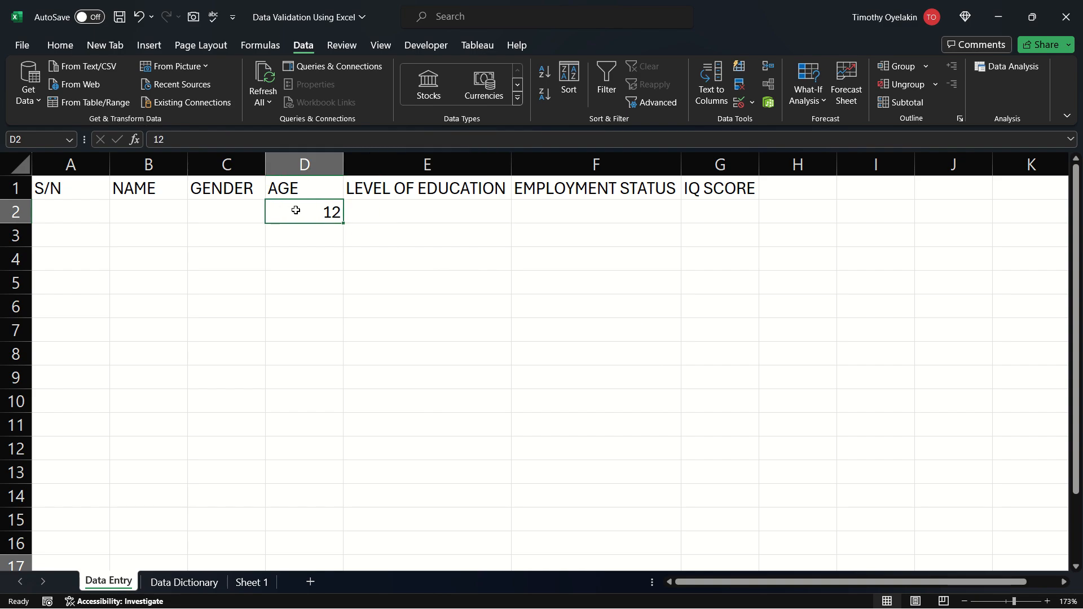
{"action": "left_click", "coordinate": [753, 103]}
{"action": "left_click", "coordinate": [773, 126]}
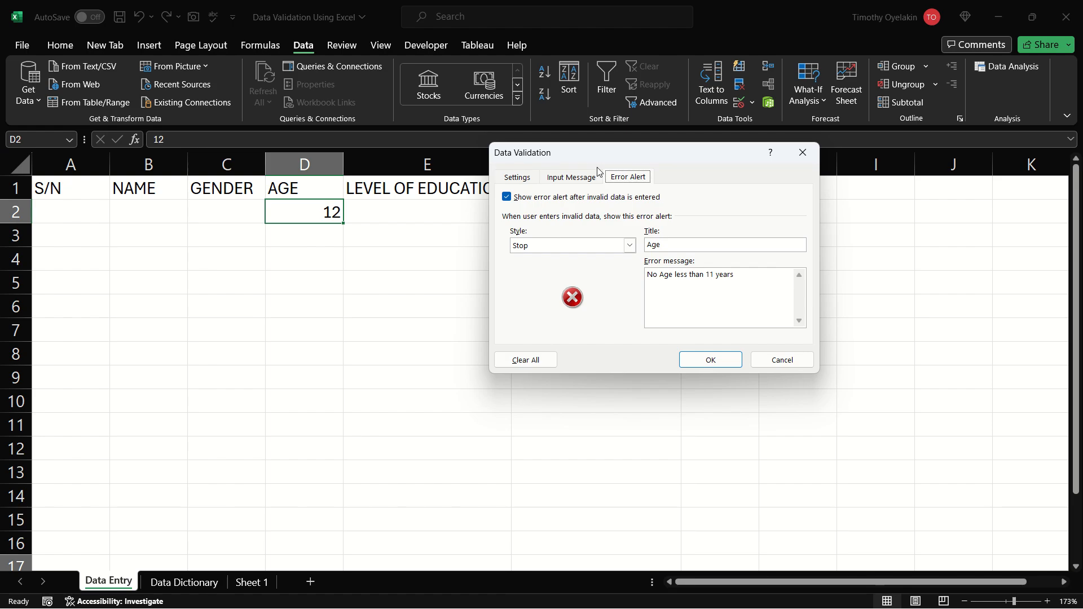
{"action": "left_click", "coordinate": [596, 174]}
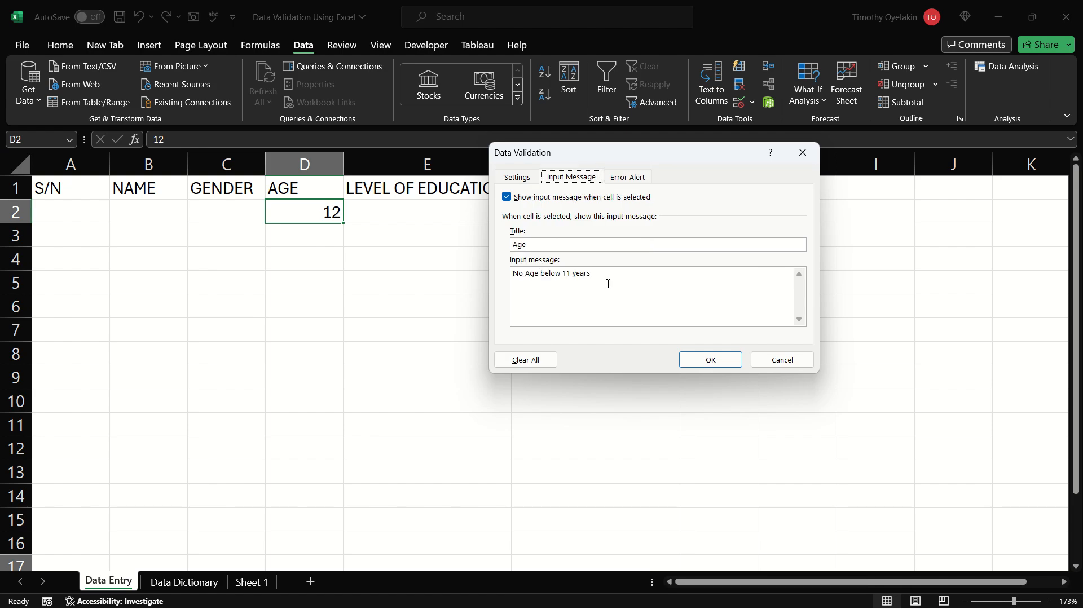
{"action": "left_click", "coordinate": [709, 359]}
{"action": "left_click", "coordinate": [430, 251]}
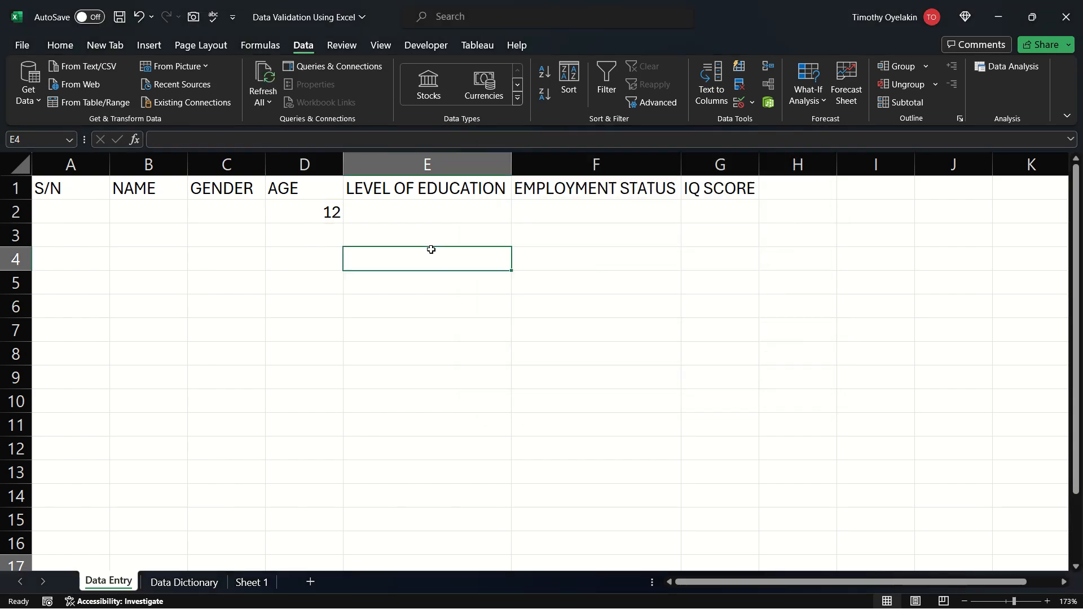
Step: Try to enter 3 in D2 to test the age rule again, and dismiss the error alert
{"action": "left_click", "coordinate": [296, 206]}
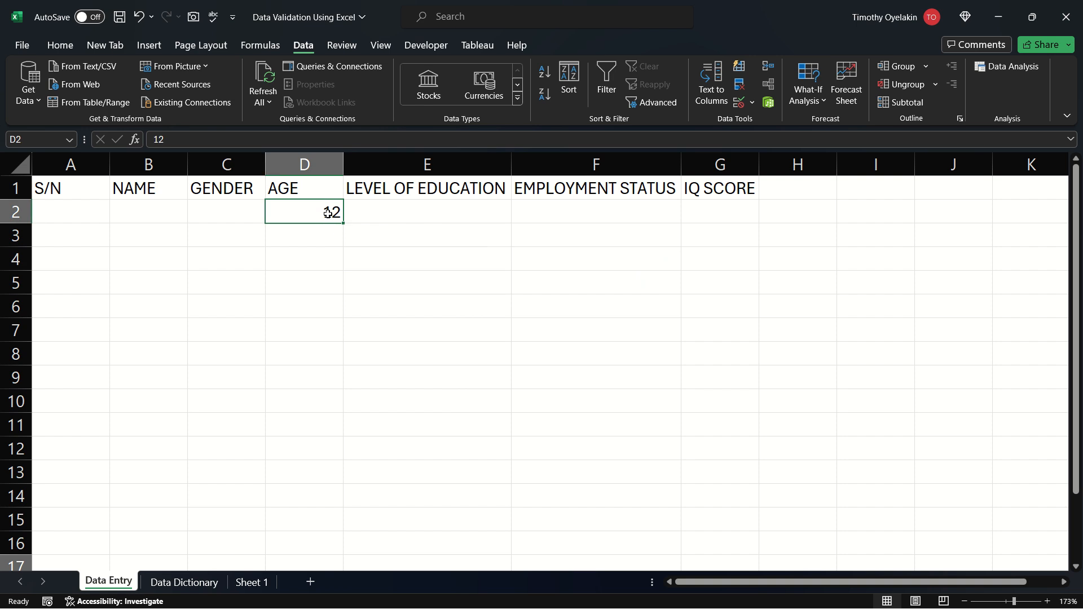
{"action": "left_click", "coordinate": [348, 211]}
{"action": "left_click", "coordinate": [332, 211]}
{"action": "type", "text": "3"}
{"action": "left_click", "coordinate": [373, 212]}
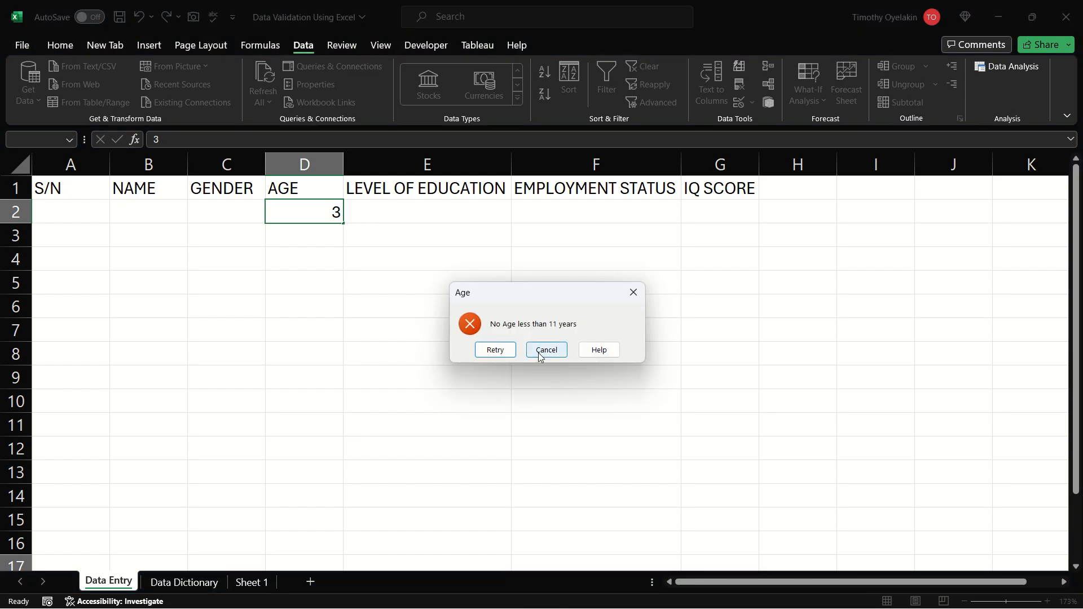
{"action": "left_click", "coordinate": [633, 292]}
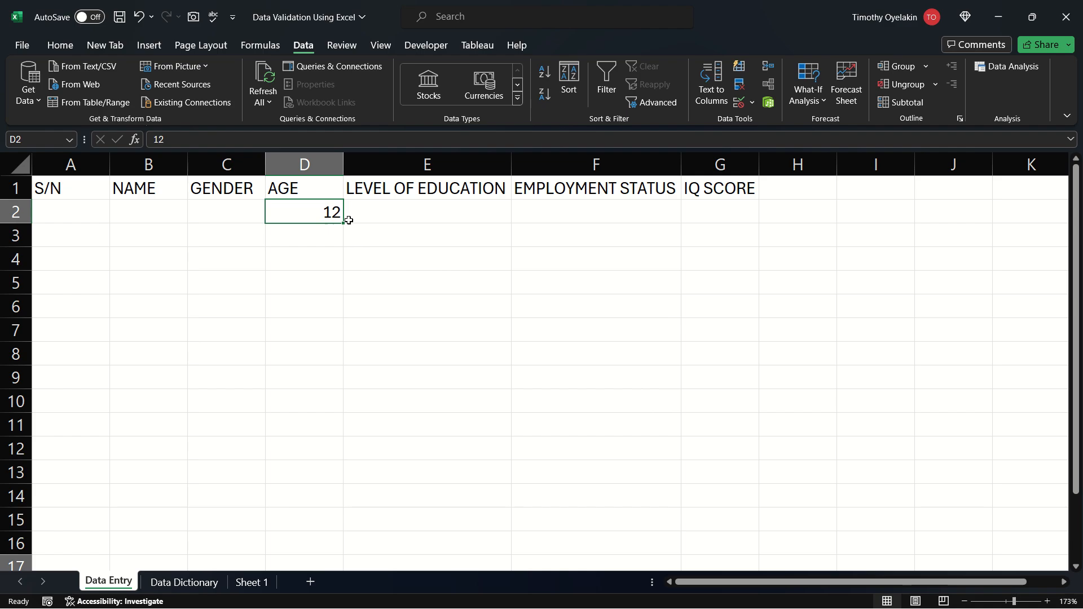
Step: Extend the age validation from D2 down through D12 and clear the copied values from that range
{"action": "left_click_drag", "start_coordinate": [344, 226], "coordinate": [350, 451]}
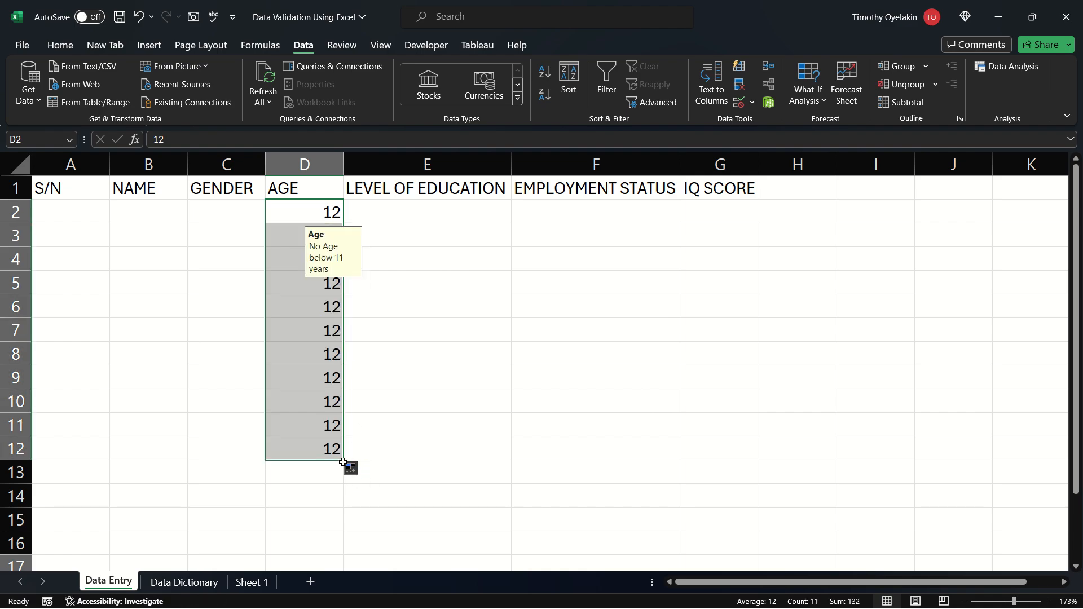
{"action": "left_click", "coordinate": [369, 440]}
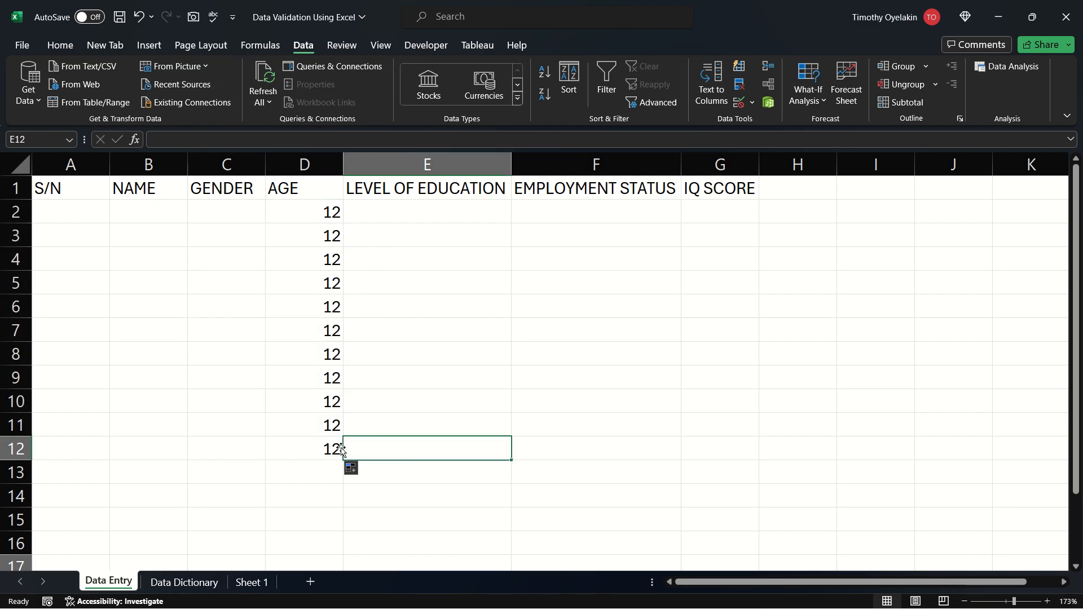
{"action": "left_click", "coordinate": [315, 271]}
{"action": "left_click_drag", "start_coordinate": [316, 217], "coordinate": [337, 457]}
{"action": "key", "text": "Delete"}
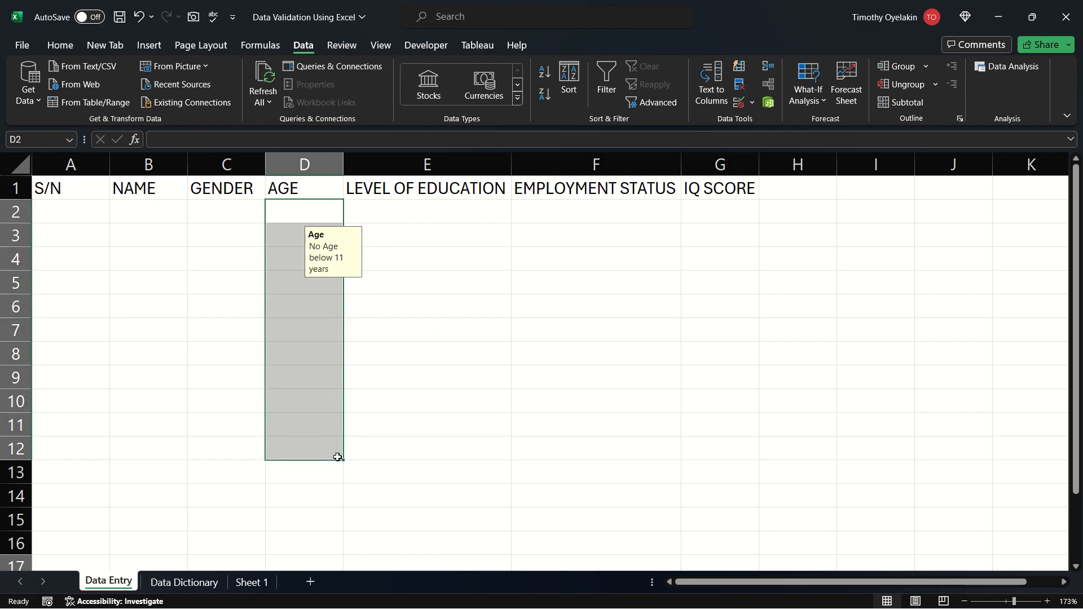
{"action": "left_click", "coordinate": [395, 275]}
{"action": "left_click", "coordinate": [310, 204]}
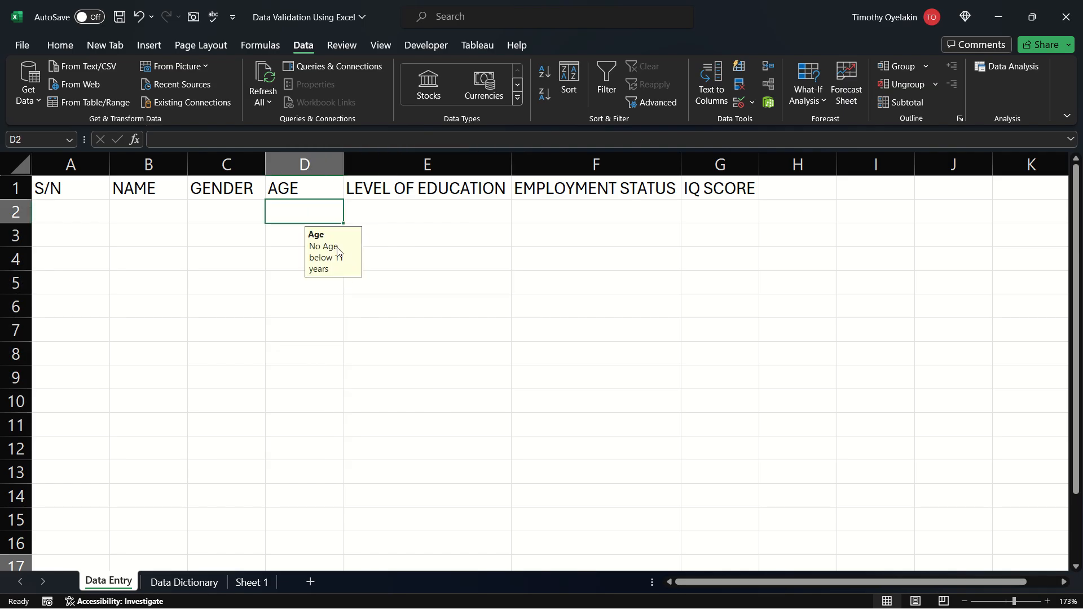
Step: Start a data validation rule for E2 under LEVEL OF EDUCATION, allowing a List with an in-cell dropdown
{"action": "left_click", "coordinate": [358, 210]}
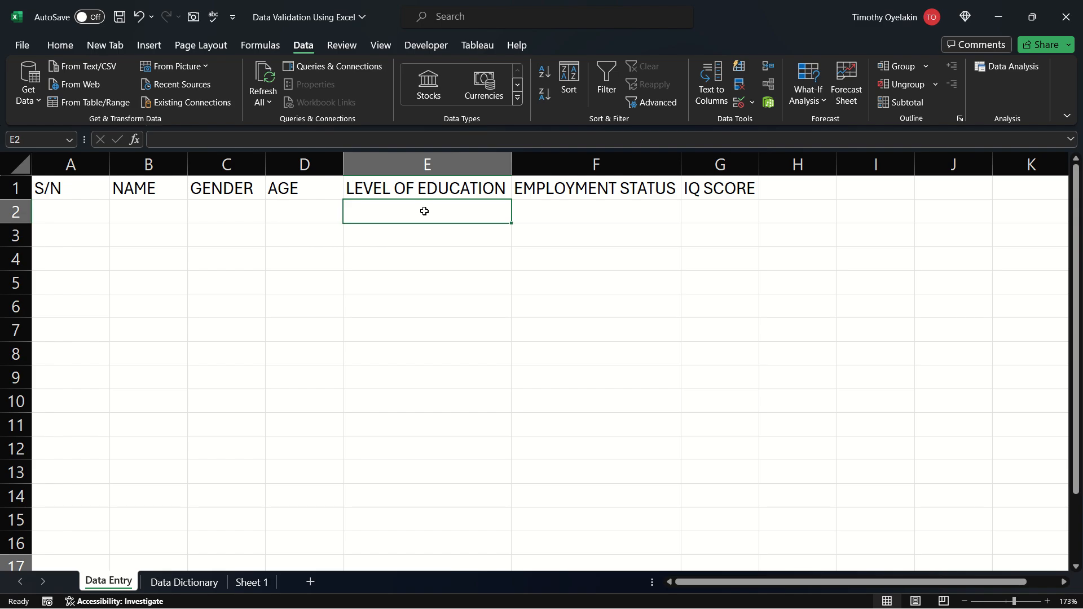
{"action": "left_click", "coordinate": [752, 103]}
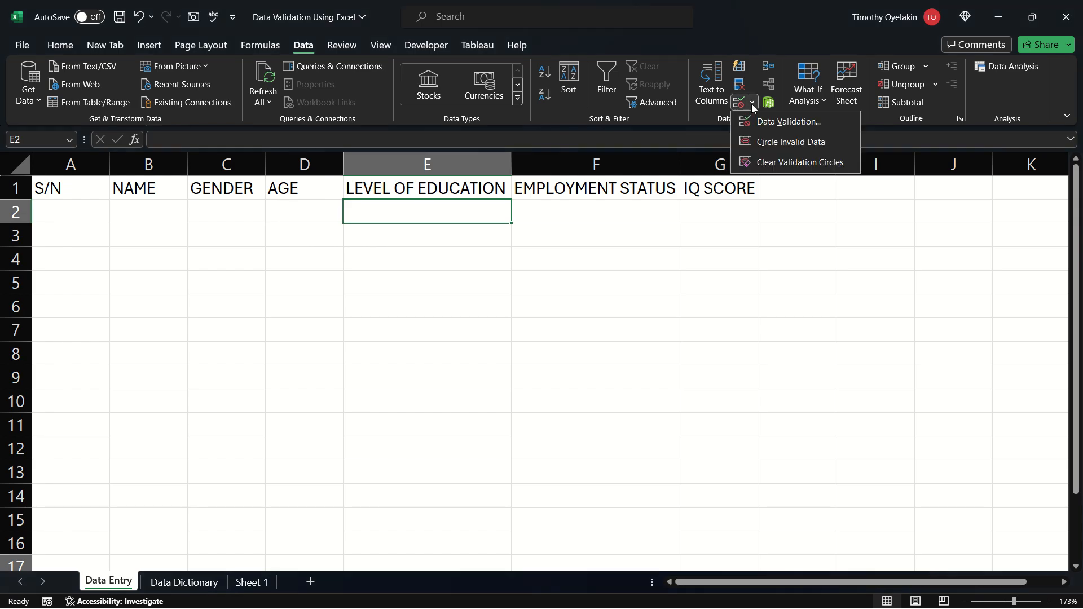
{"action": "left_click", "coordinate": [771, 121]}
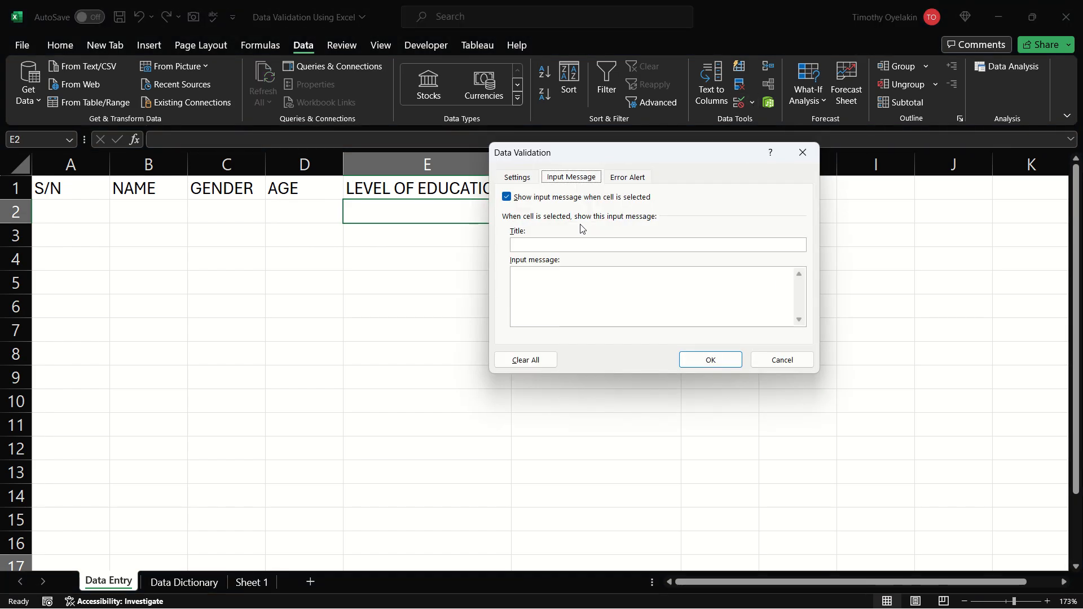
{"action": "left_click", "coordinate": [521, 179]}
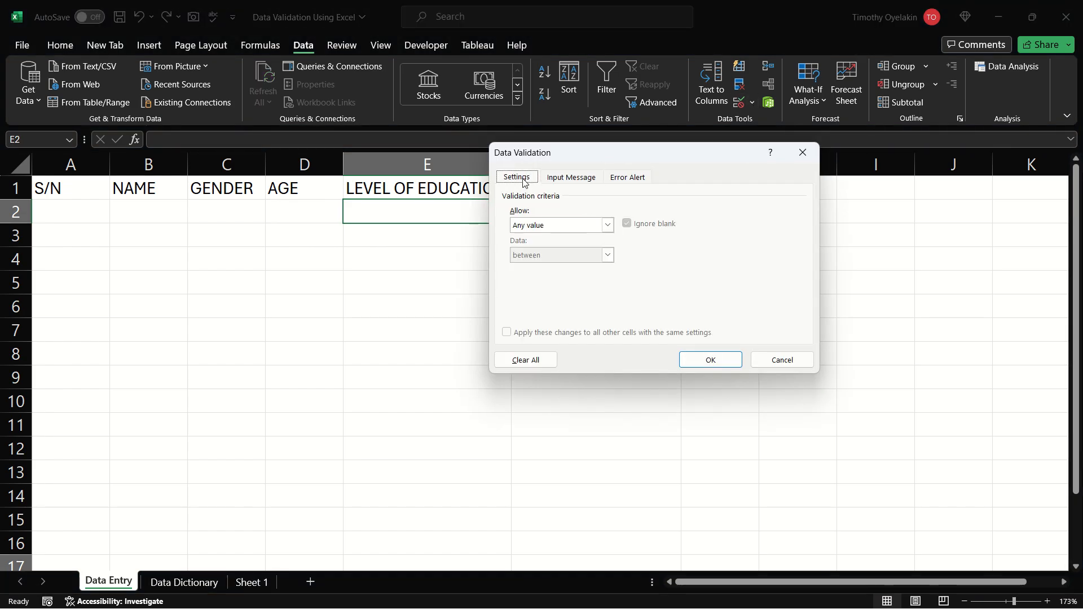
{"action": "left_click", "coordinate": [608, 226]}
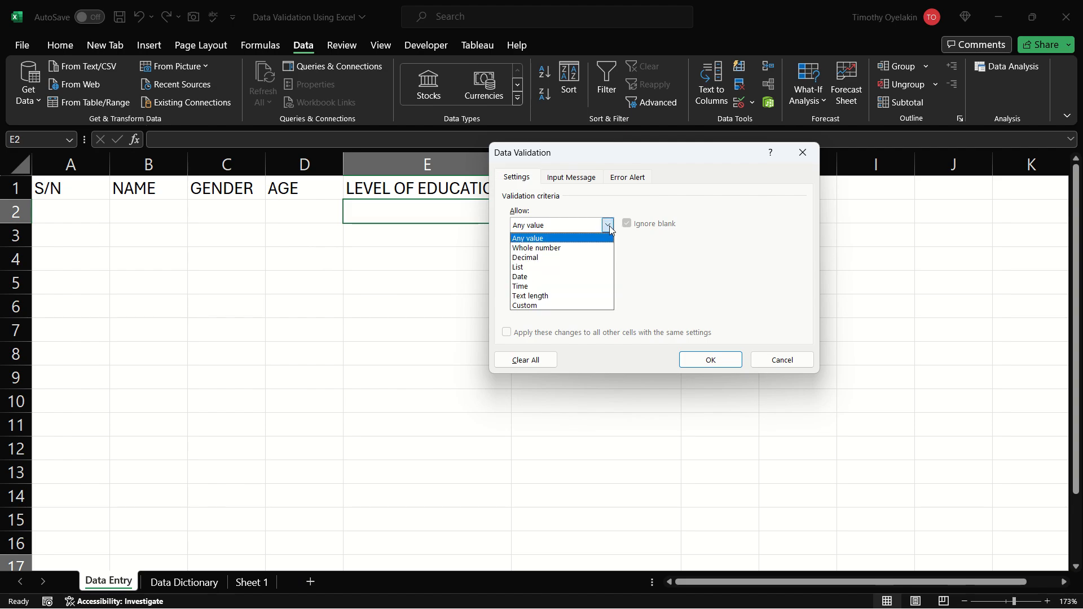
{"action": "left_click", "coordinate": [565, 266]}
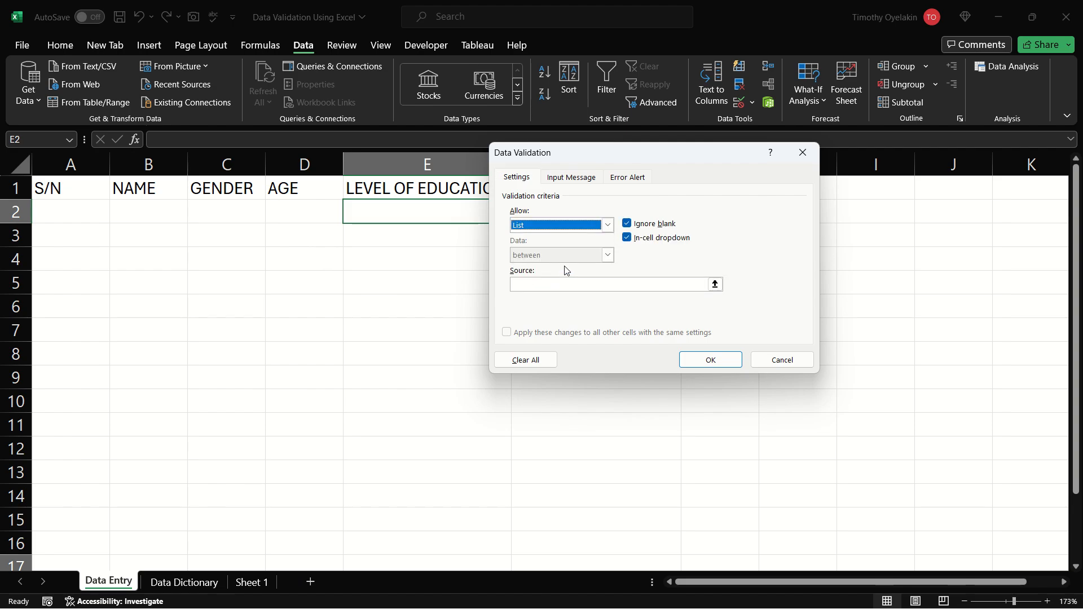
Step: Use the education levels in Data Dictionary cells C2:C4 as the list source for E2 and apply the rule
{"action": "left_click", "coordinate": [588, 283]}
{"action": "left_click", "coordinate": [190, 582]}
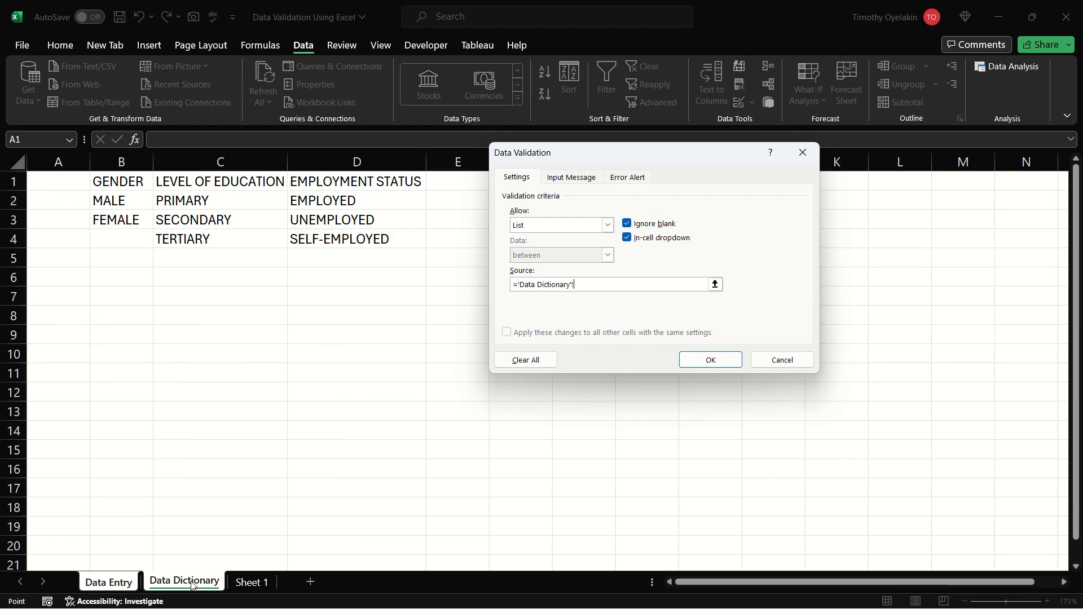
{"action": "left_click_drag", "start_coordinate": [215, 200], "coordinate": [227, 238]}
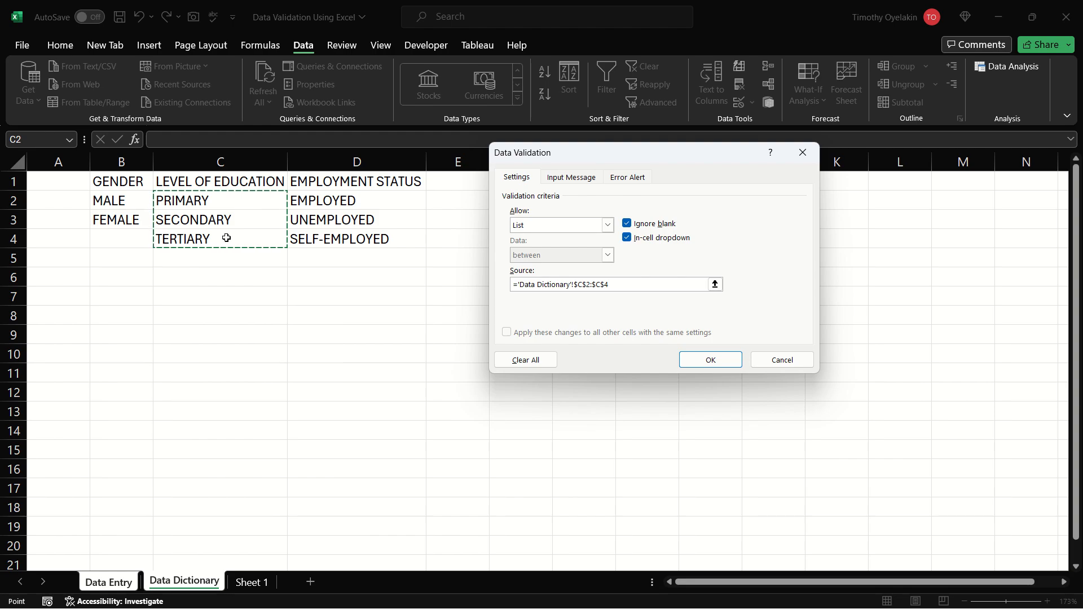
{"action": "left_click", "coordinate": [226, 206]}
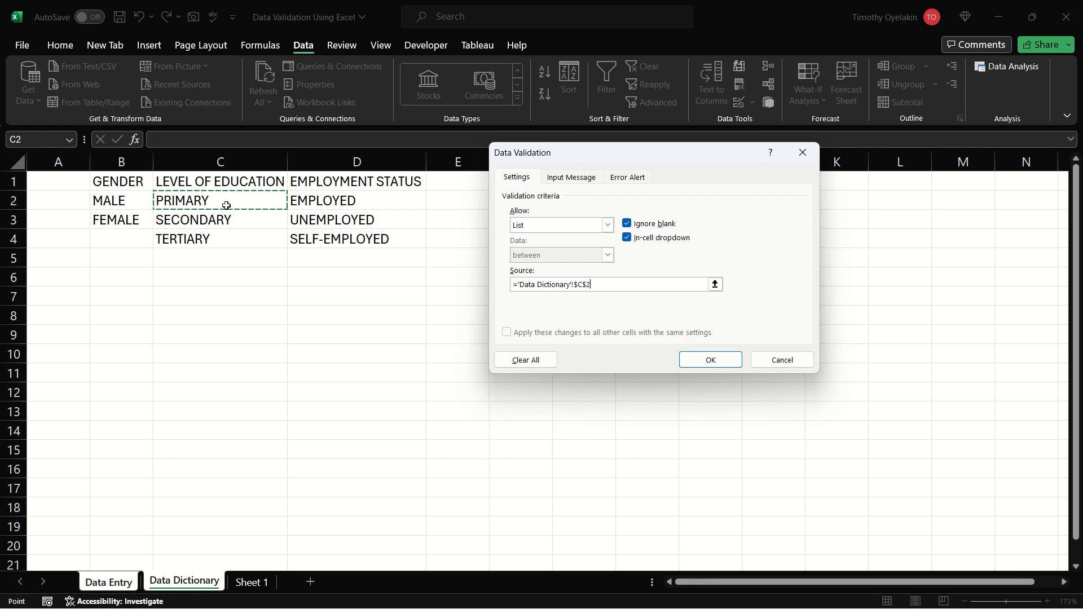
{"action": "key", "text": "shift+Down"}
{"action": "key", "text": "shift+Down"}
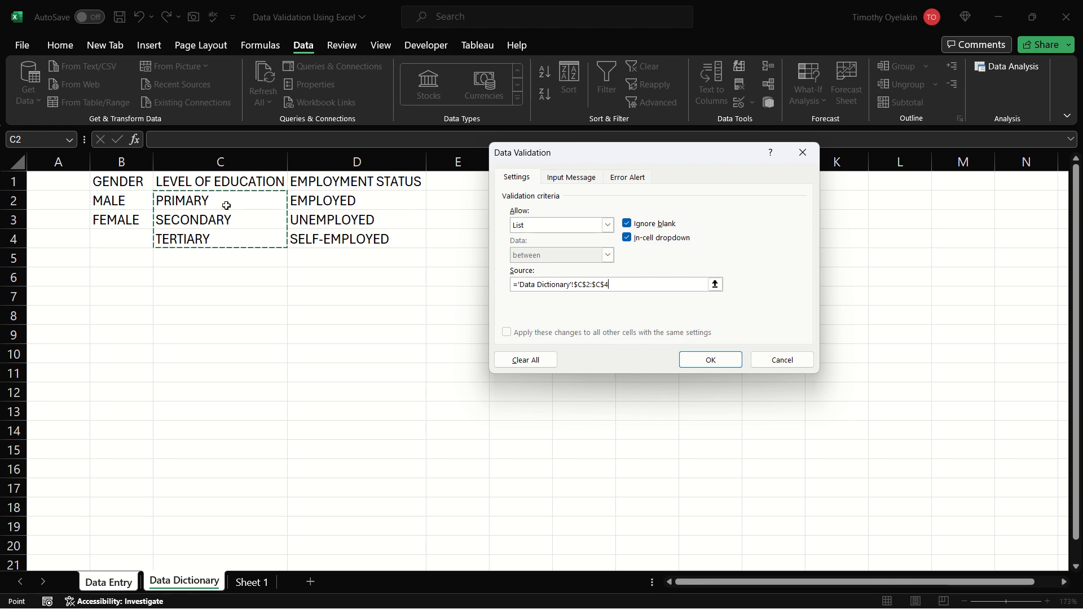
{"action": "left_click", "coordinate": [710, 360]}
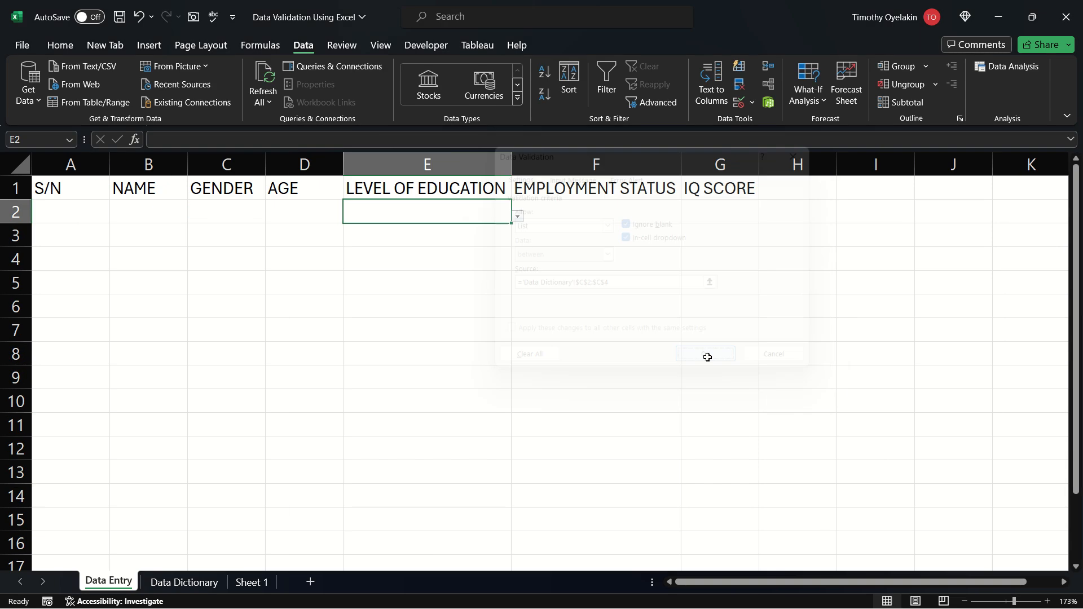
Step: Check the dropdown choices in E2 and extend its validation down through E16
{"action": "left_click", "coordinate": [518, 218]}
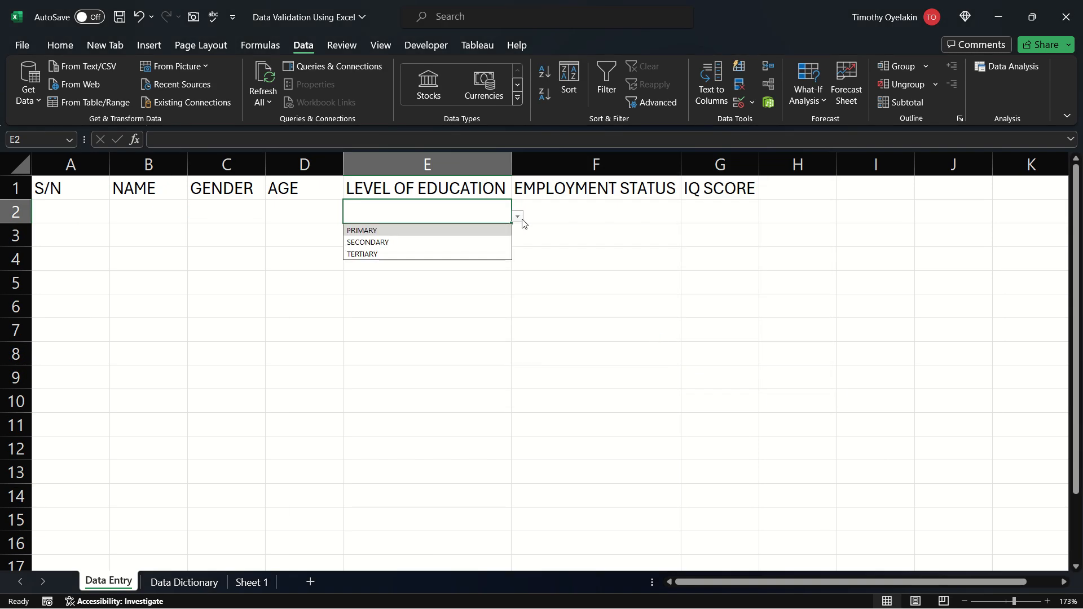
{"action": "left_click", "coordinate": [518, 217]}
{"action": "left_click_drag", "start_coordinate": [510, 225], "coordinate": [511, 554]}
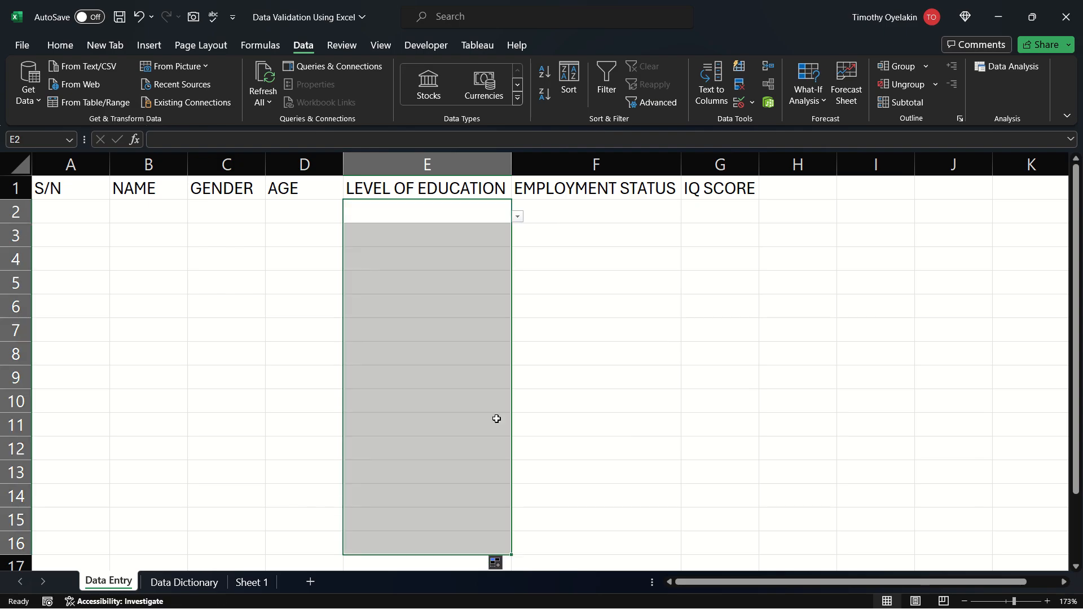
{"action": "left_click", "coordinate": [500, 264]}
Step: Review the employment options on the Data Dictionary sheet and start a List validation rule for F2 on Data Entry
{"action": "left_click", "coordinate": [592, 207]}
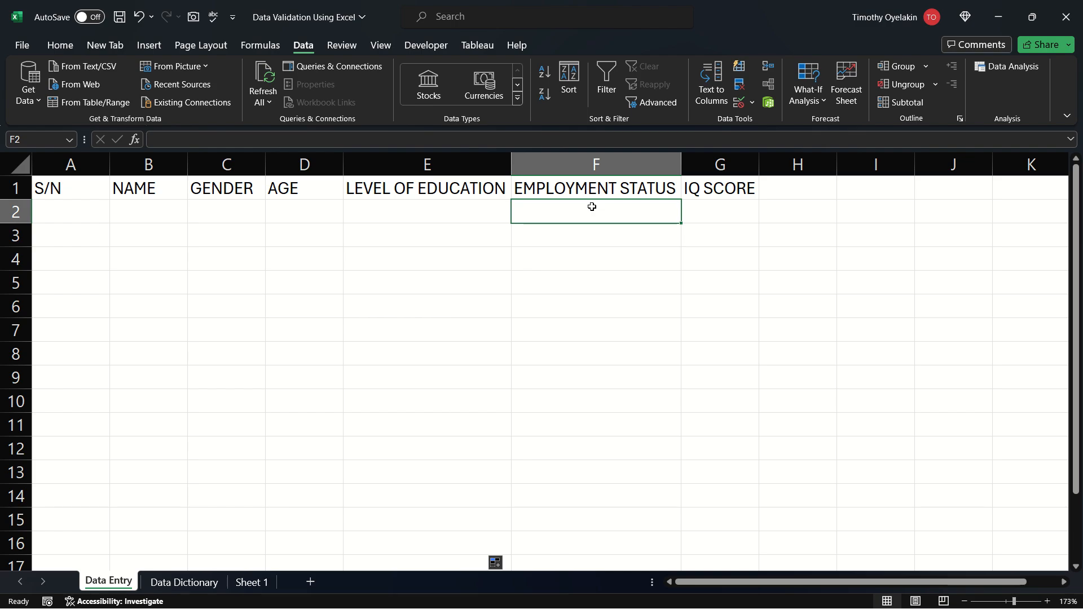
{"action": "left_click", "coordinate": [193, 582]}
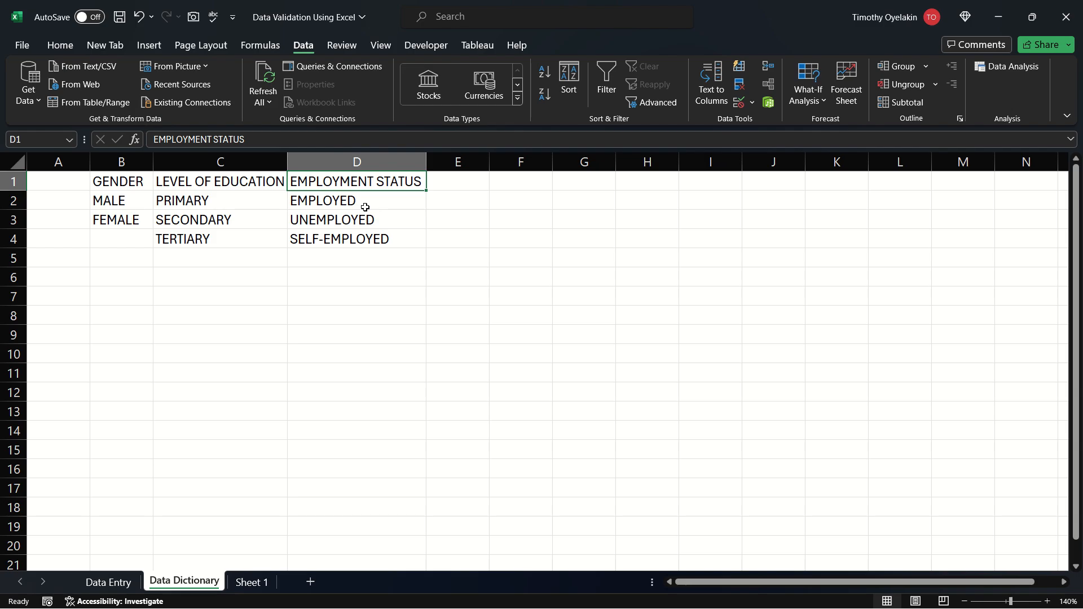
{"action": "left_click", "coordinate": [109, 582]}
{"action": "left_click", "coordinate": [612, 212]}
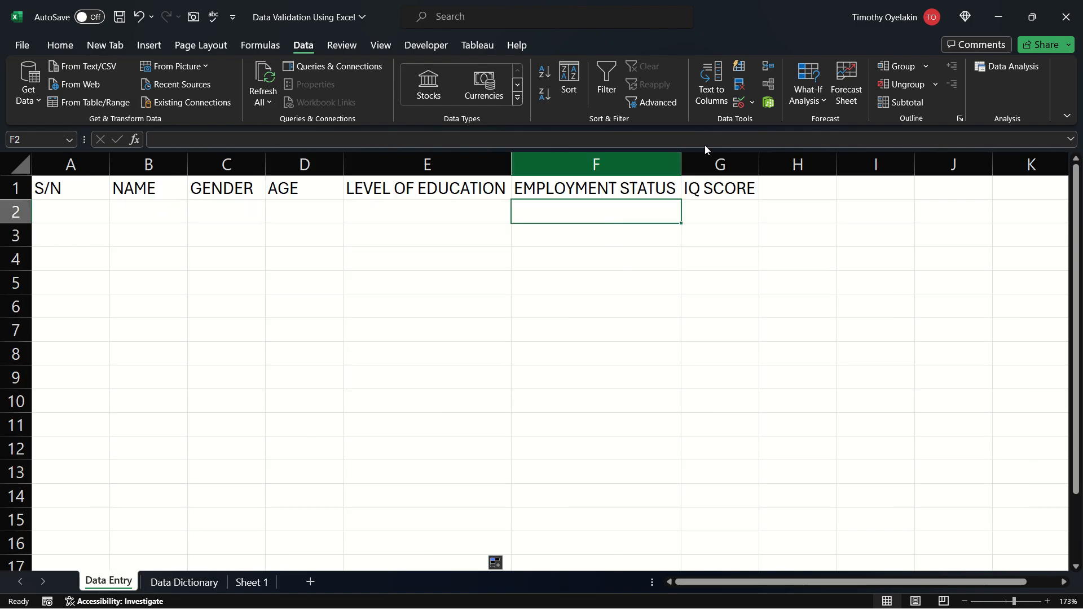
{"action": "left_click", "coordinate": [751, 103]}
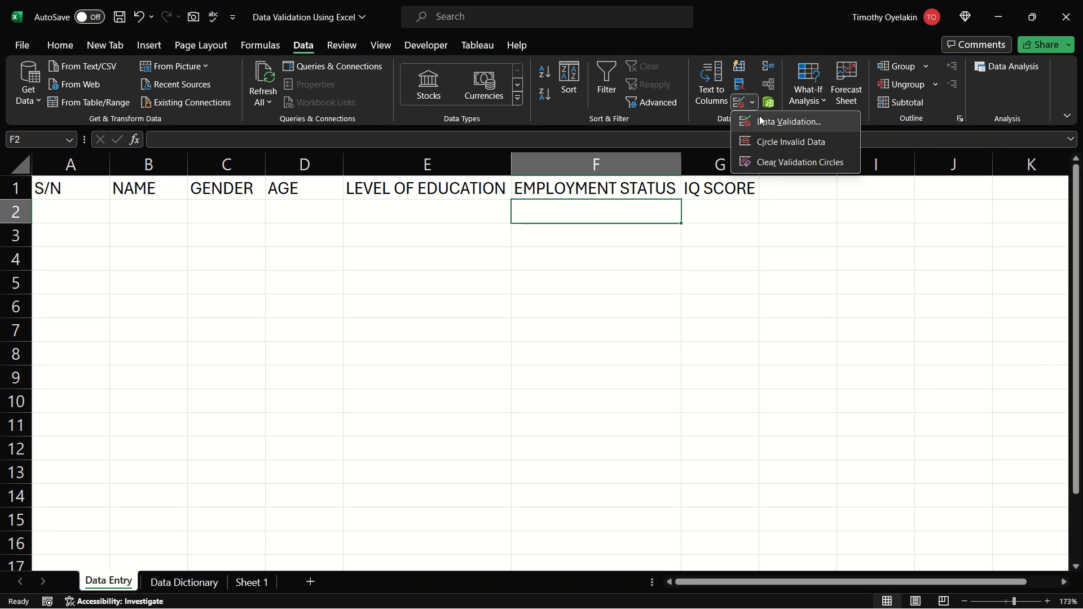
{"action": "left_click", "coordinate": [760, 121]}
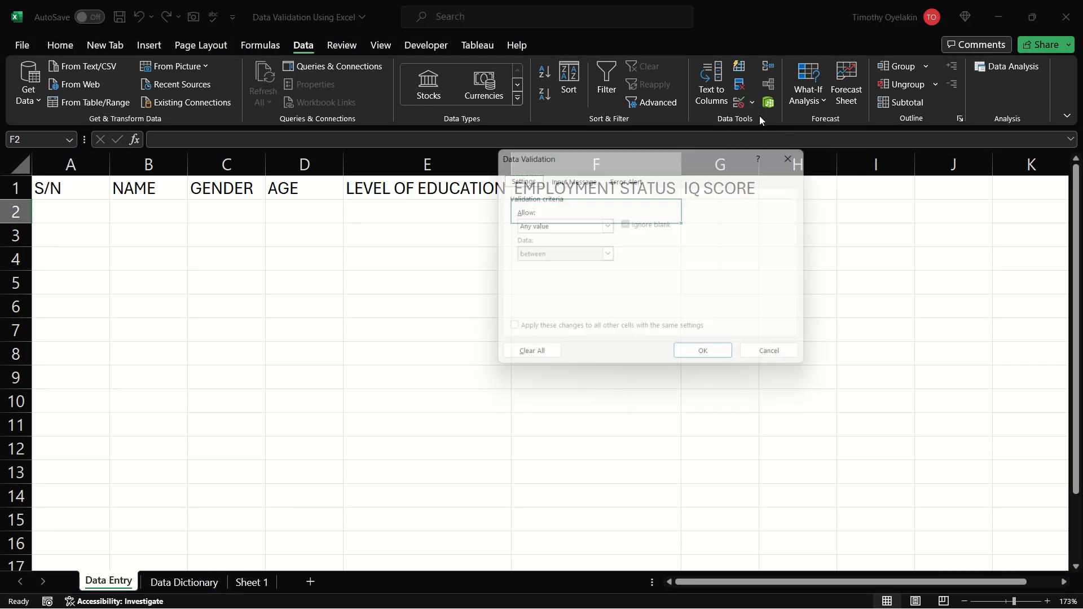
{"action": "left_click", "coordinate": [605, 225]}
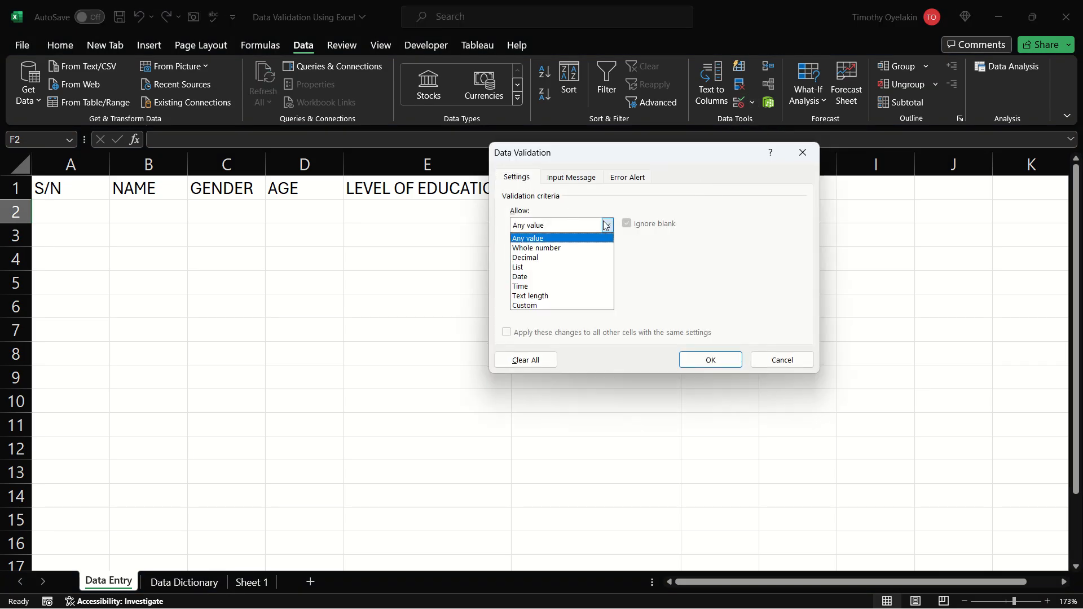
{"action": "left_click", "coordinate": [560, 270]}
Step: Use the employment statuses in Data Dictionary cells D2:D4 as the list source for F2 and apply the rule
{"action": "left_click", "coordinate": [567, 285]}
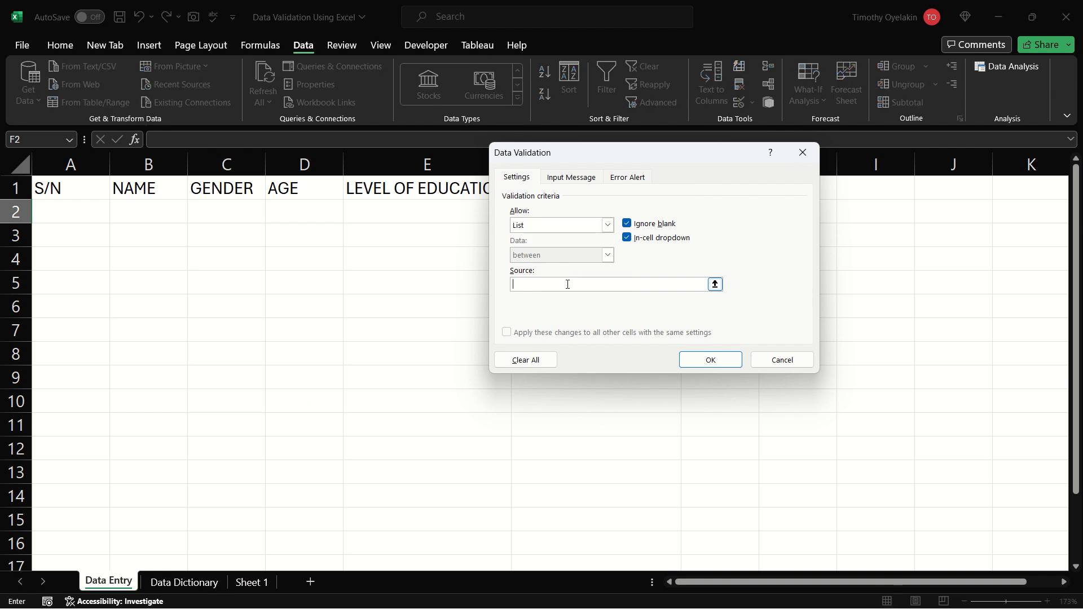
{"action": "left_click", "coordinate": [186, 582]}
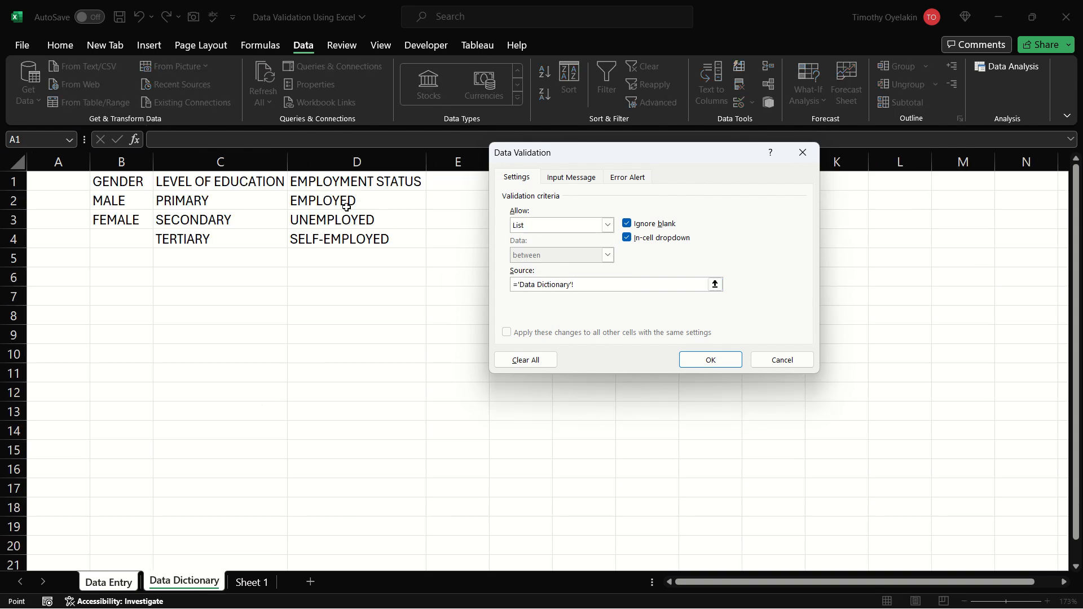
{"action": "left_click_drag", "start_coordinate": [347, 207], "coordinate": [352, 244]}
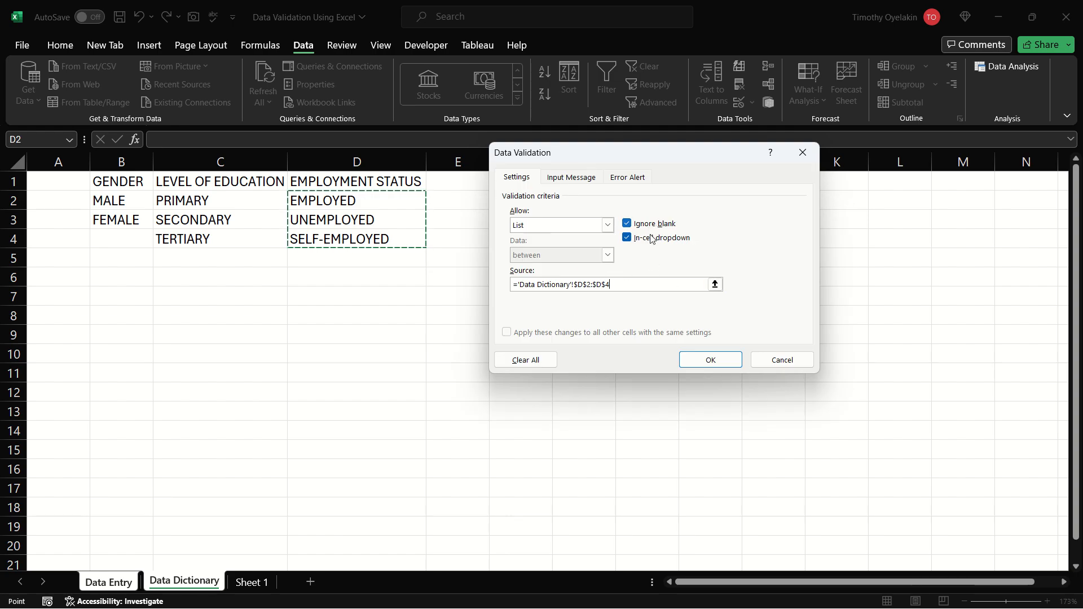
{"action": "left_click", "coordinate": [700, 364]}
Step: Check the dropdown choices offered in F2 under EMPLOYMENT STATUS without picking one
{"action": "left_click", "coordinate": [497, 208]}
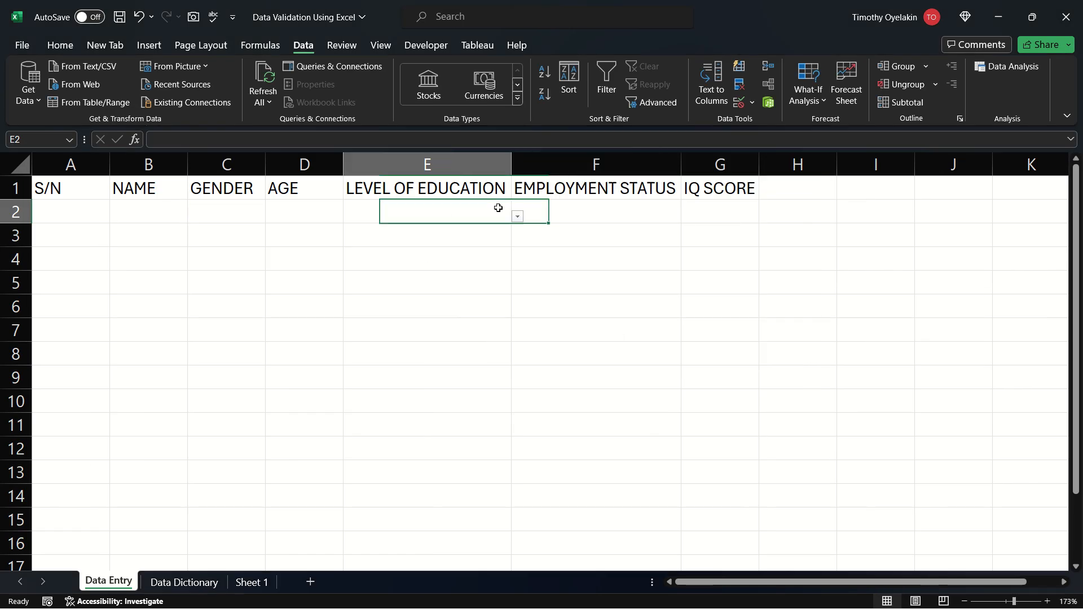
{"action": "left_click_drag", "start_coordinate": [594, 207], "coordinate": [684, 215]}
{"action": "left_click", "coordinate": [687, 216]}
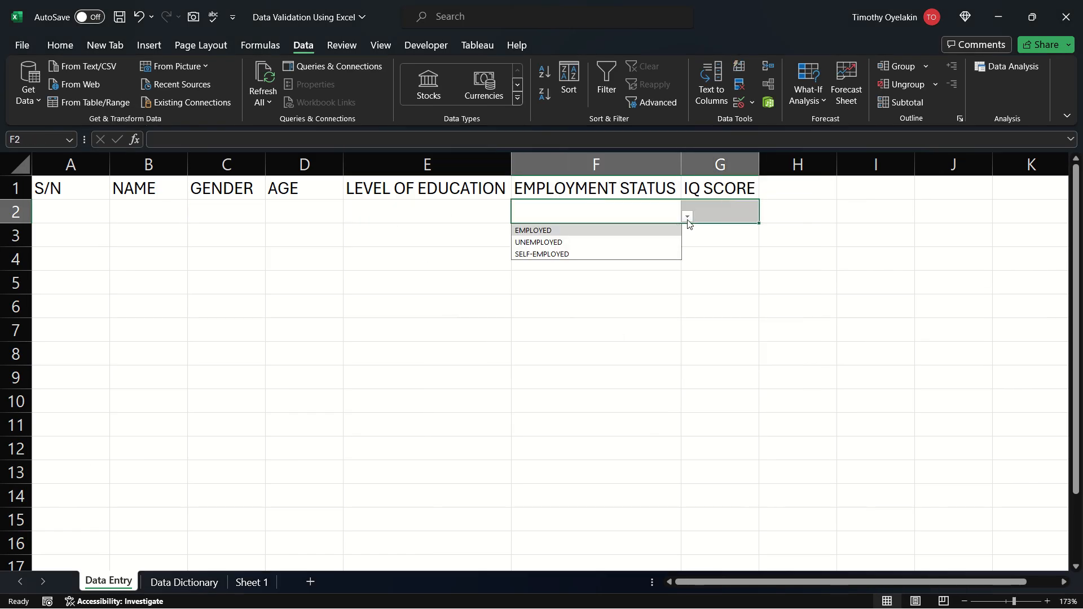
{"action": "left_click", "coordinate": [645, 212]}
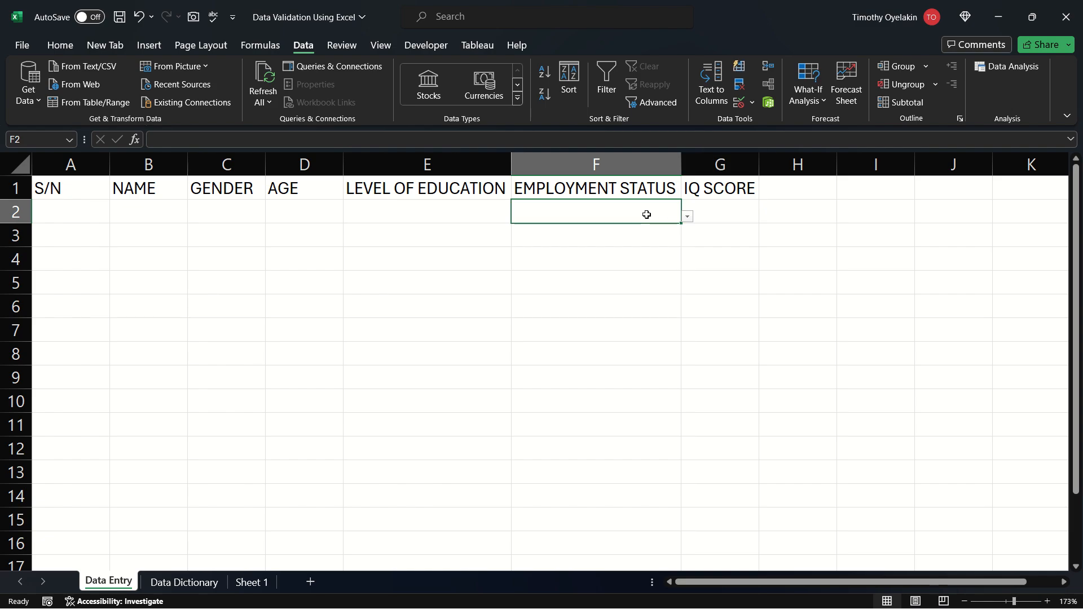
Step: Set G2's IQ SCORE validation to allow whole numbers between a minimum of 40 and a maximum of 160
{"action": "left_click", "coordinate": [718, 215]}
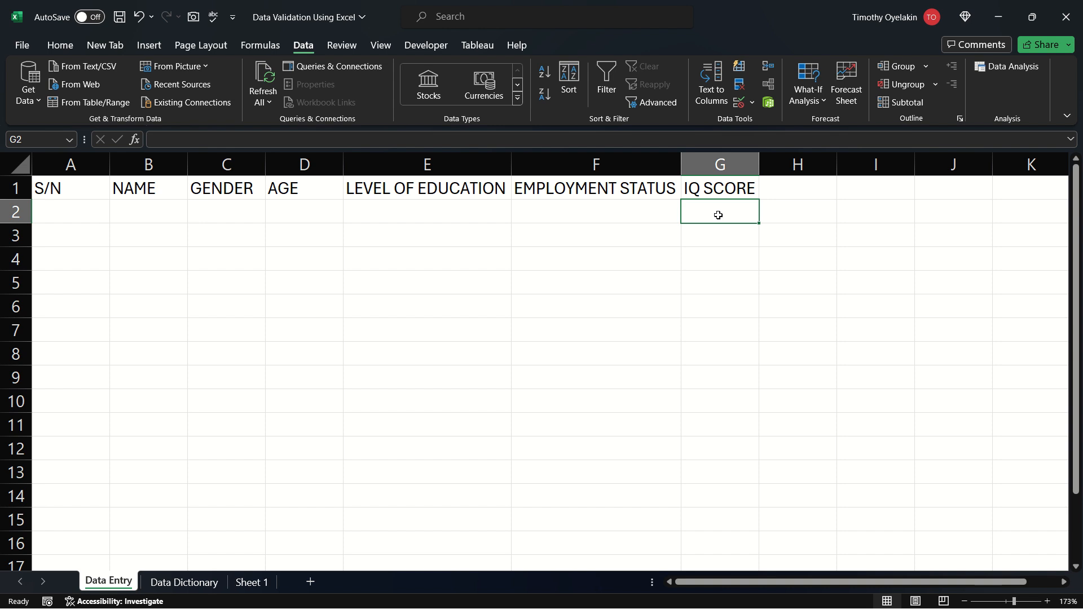
{"action": "left_click", "coordinate": [752, 104]}
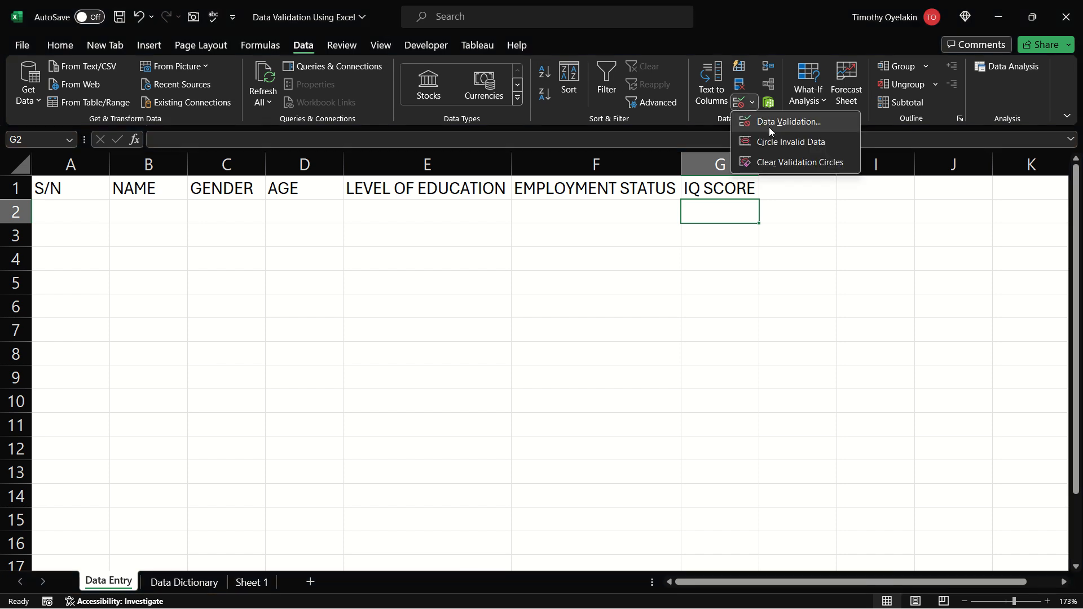
{"action": "left_click", "coordinate": [770, 123]}
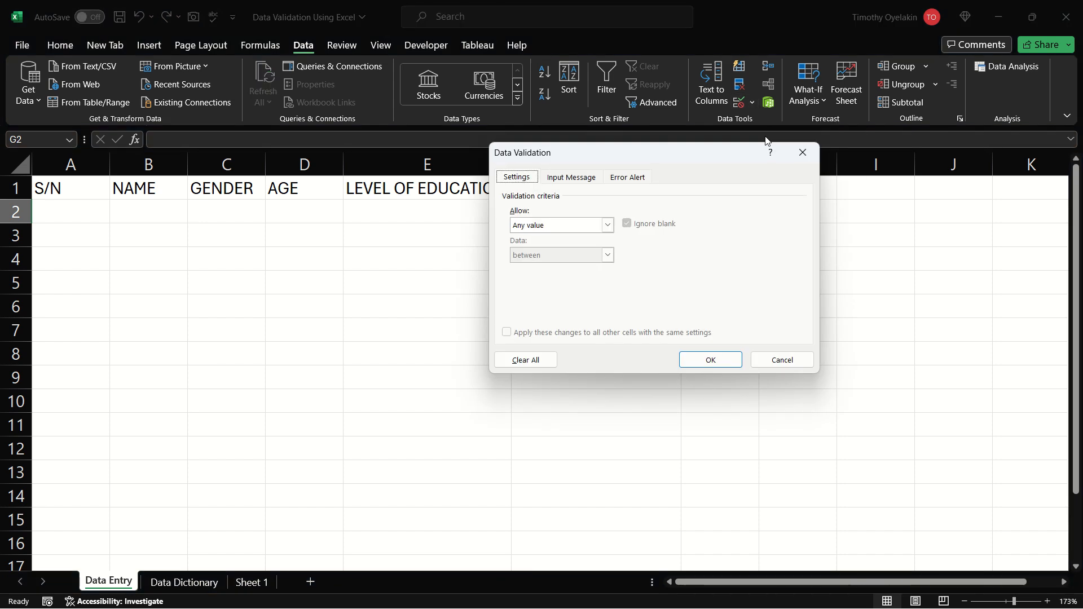
{"action": "left_click", "coordinate": [607, 226]}
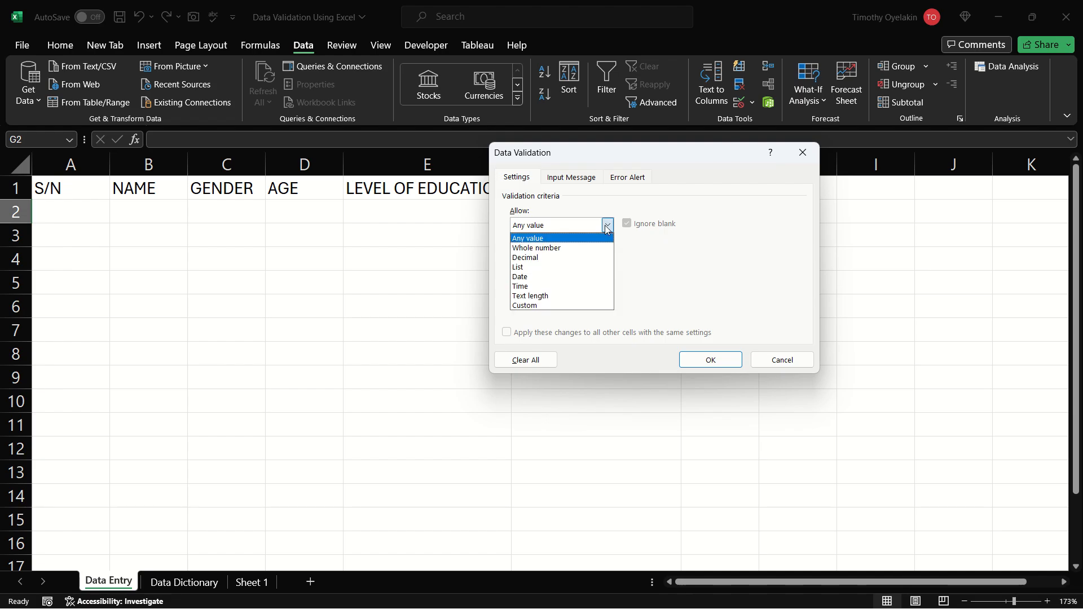
{"action": "left_click", "coordinate": [589, 249]}
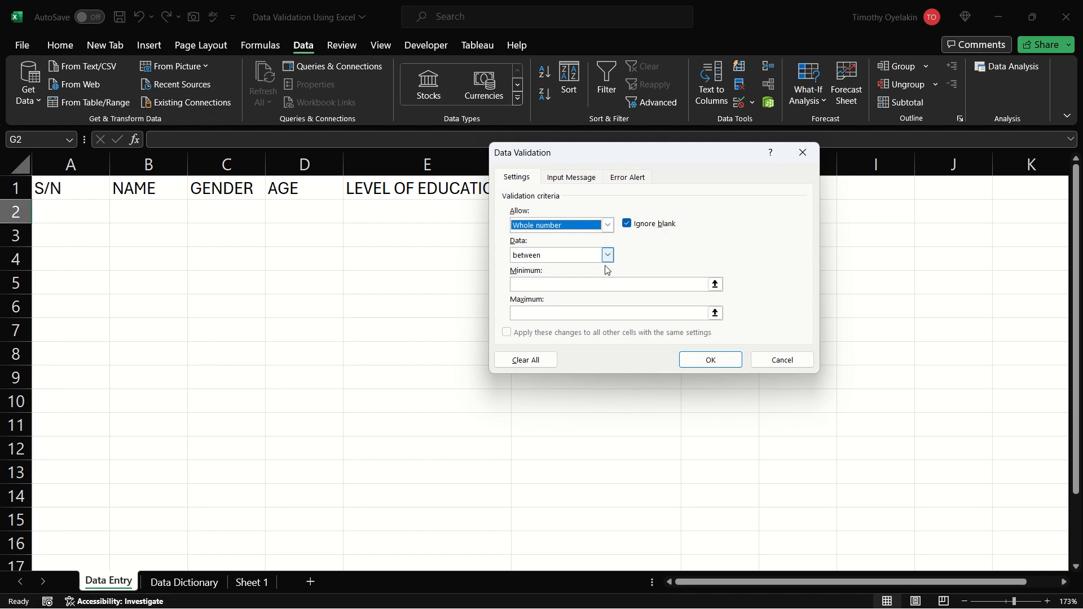
{"action": "left_click", "coordinate": [612, 284]}
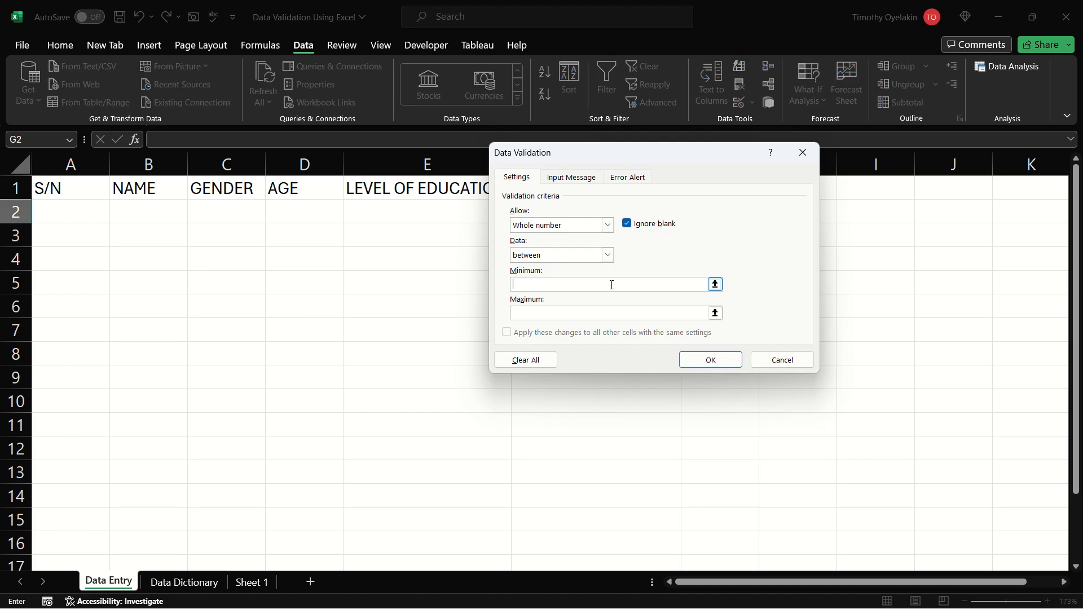
{"action": "type", "text": "40"}
{"action": "left_click", "coordinate": [595, 319]}
{"action": "type", "text": "160"}
Step: Give G2's validation an input message titled "IQ" reading "No IQ Score below 40 and above 160"
{"action": "left_click", "coordinate": [585, 179]}
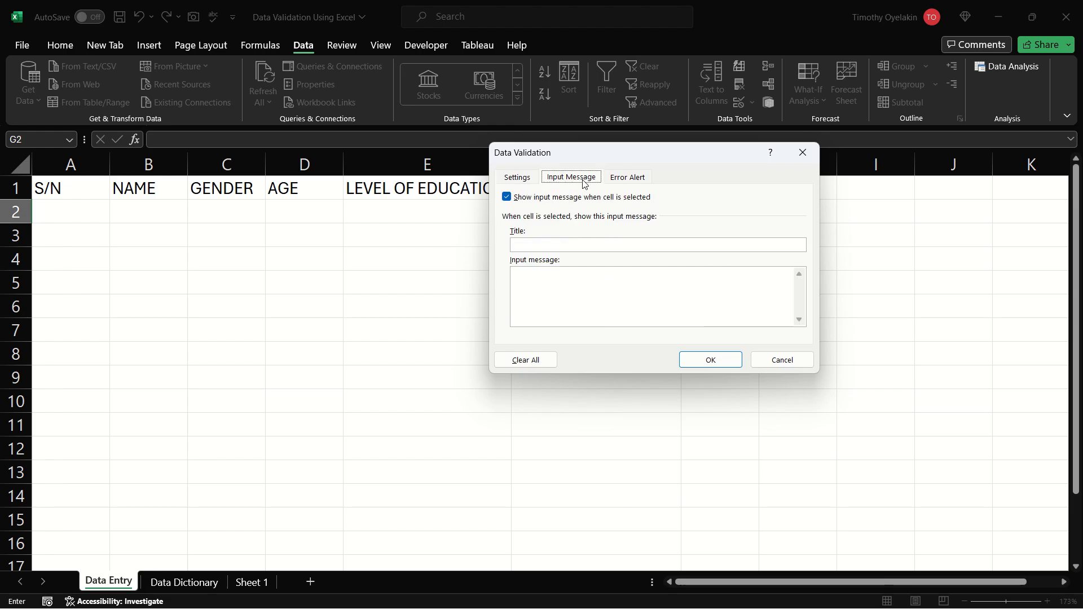
{"action": "left_click", "coordinate": [581, 241]}
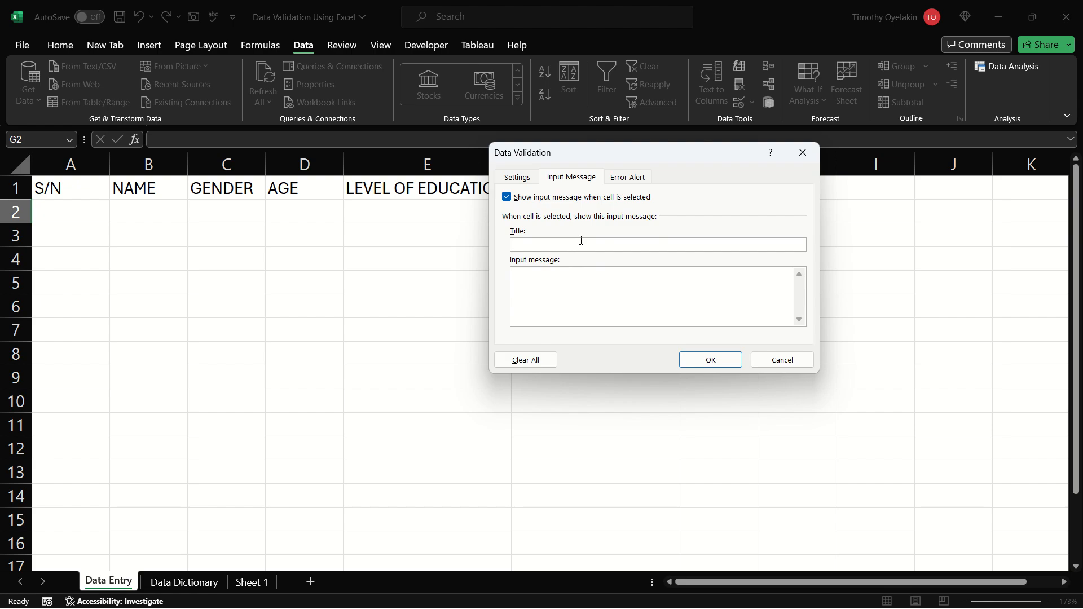
{"action": "type", "text": "IQ"}
{"action": "left_click", "coordinate": [565, 291]}
{"action": "type", "text": "IQ"}
{"action": "key", "text": "BackSpace"}
{"action": "key", "text": "BackSpace"}
{"action": "type", "text": "No IQ Scor"}
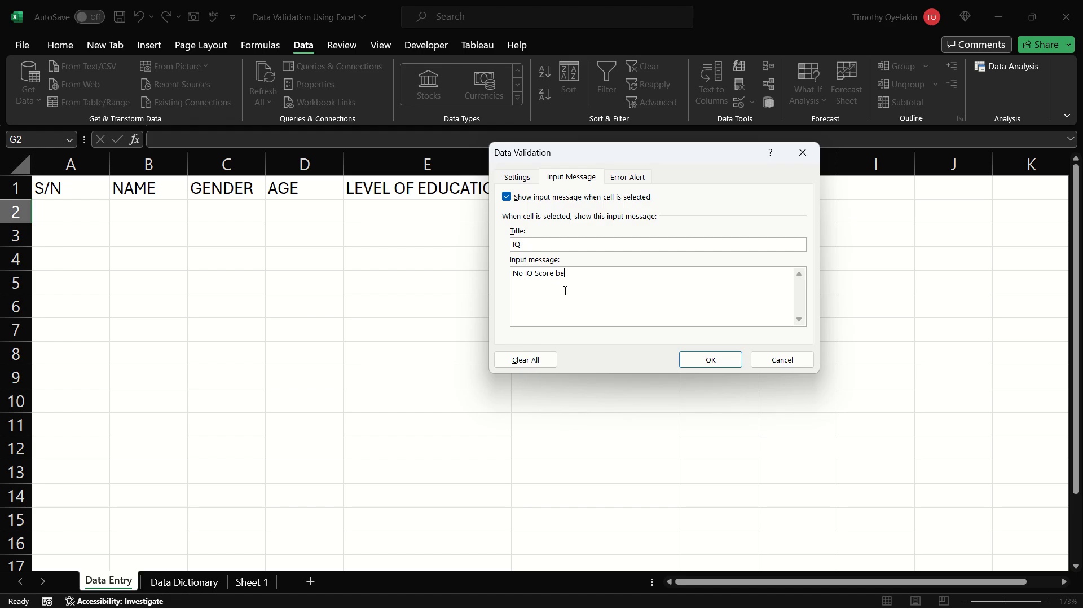
{"action": "type", "text": "low 40 and above"}
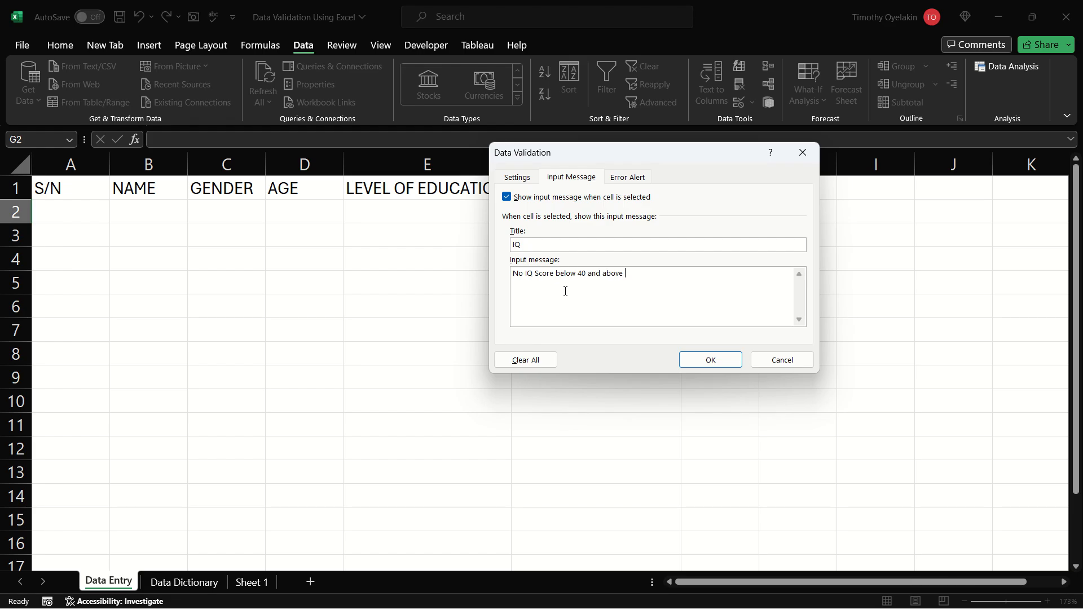
{"action": "type", "text": " 160"}
Step: Look through the error alert styles for G2's validation and set the style to Warning
{"action": "left_click", "coordinate": [622, 182]}
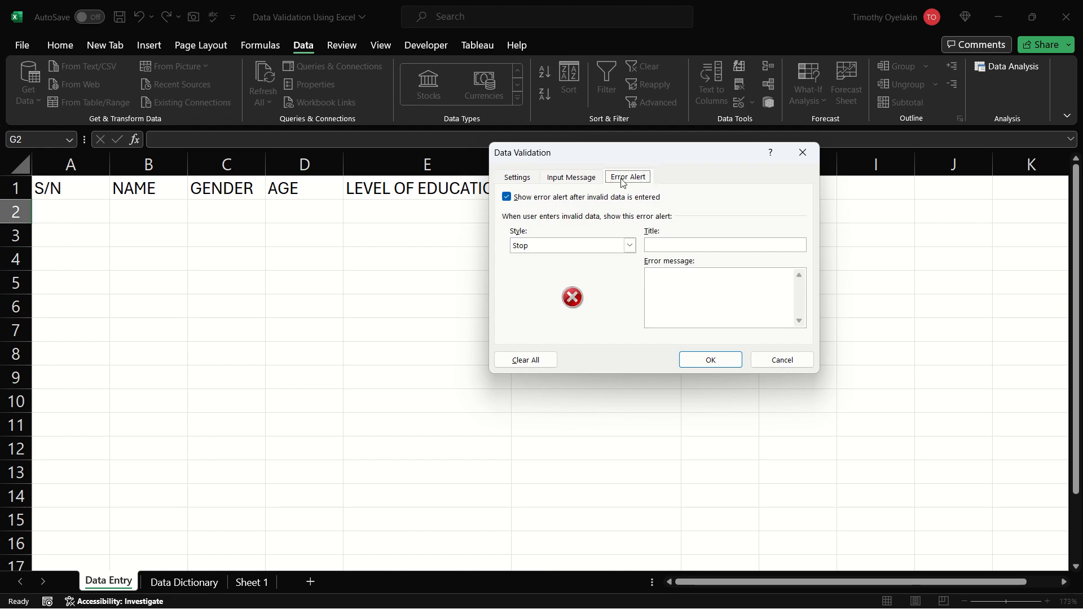
{"action": "left_click", "coordinate": [630, 247]}
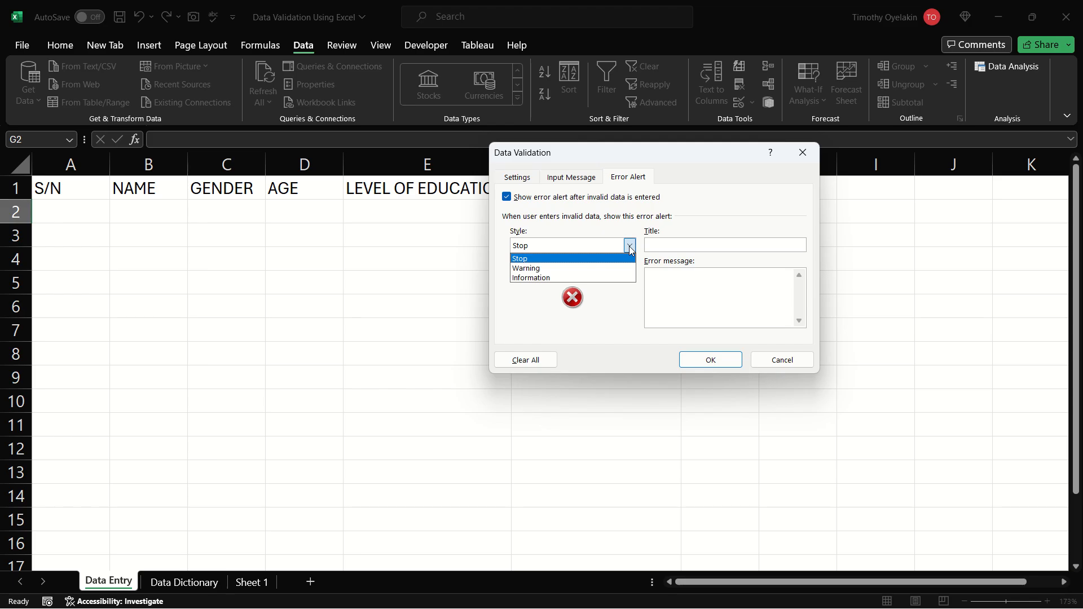
{"action": "left_click", "coordinate": [612, 271]}
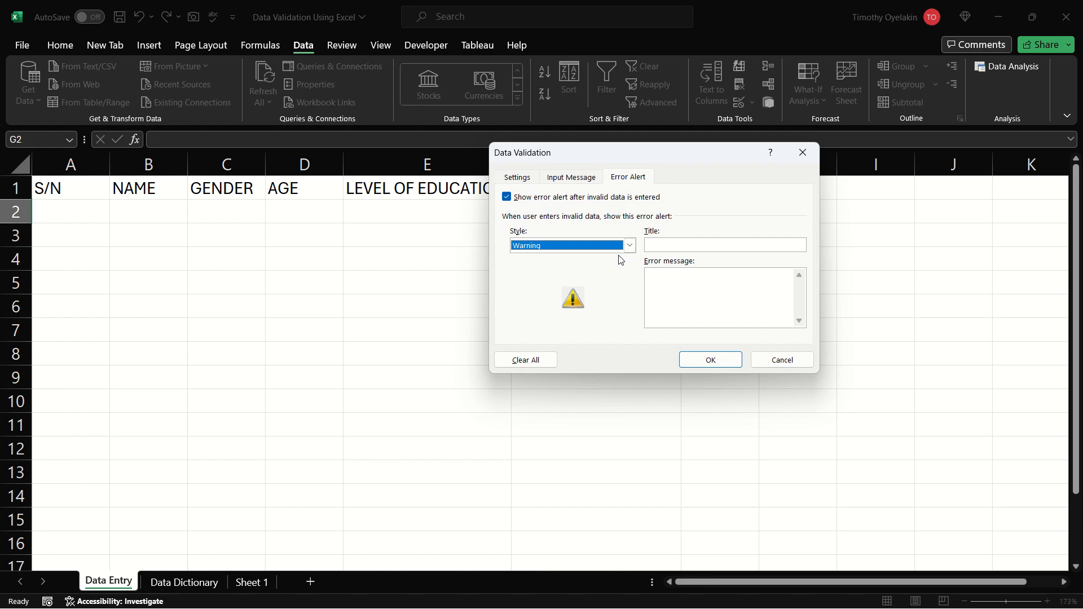
{"action": "left_click", "coordinate": [629, 246]}
{"action": "left_click", "coordinate": [605, 278]}
{"action": "left_click", "coordinate": [630, 246]}
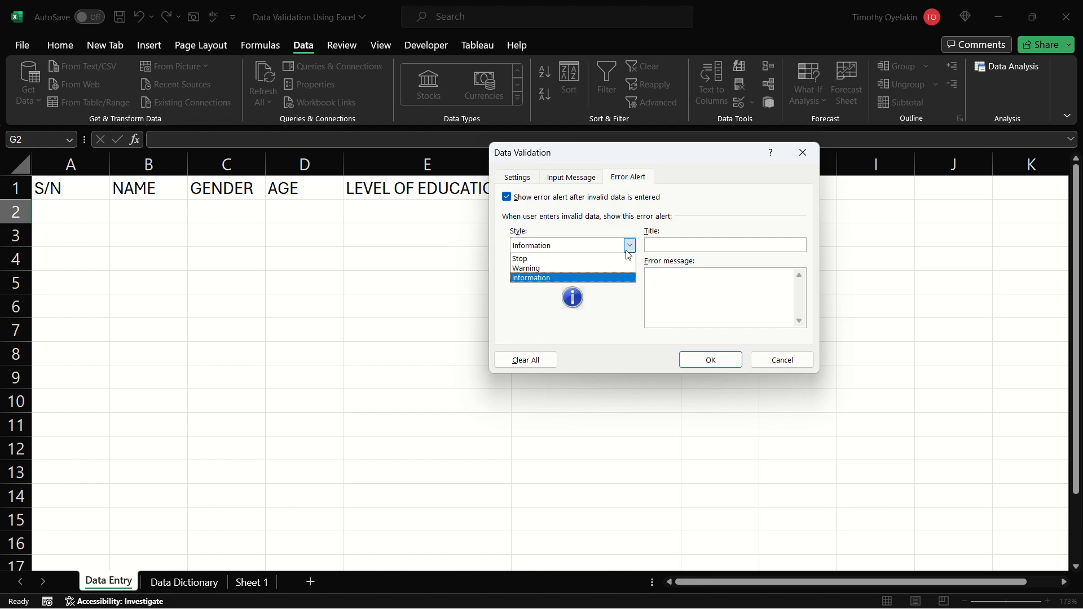
{"action": "left_click", "coordinate": [607, 272]}
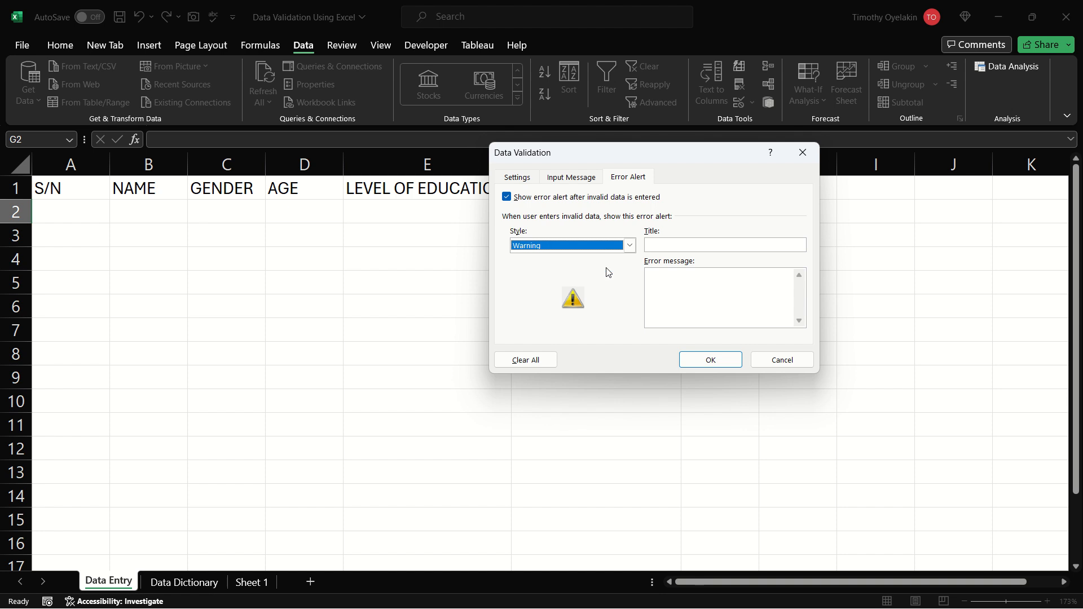
Step: Title the error alert "IQ" with the message "IQ Score ranges from 40 to 160" and apply G2's validation rule
{"action": "left_click", "coordinate": [665, 243]}
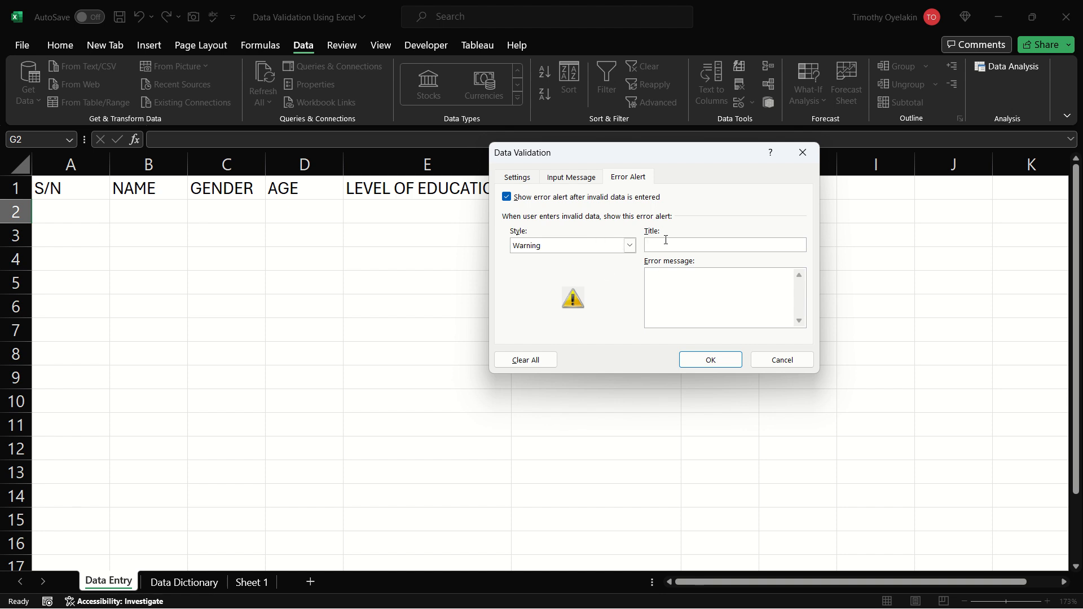
{"action": "type", "text": "IQ"}
{"action": "left_click", "coordinate": [670, 312]}
{"action": "type", "text": "IQ Score ranges from 40 to 160"}
{"action": "left_click", "coordinate": [694, 358]}
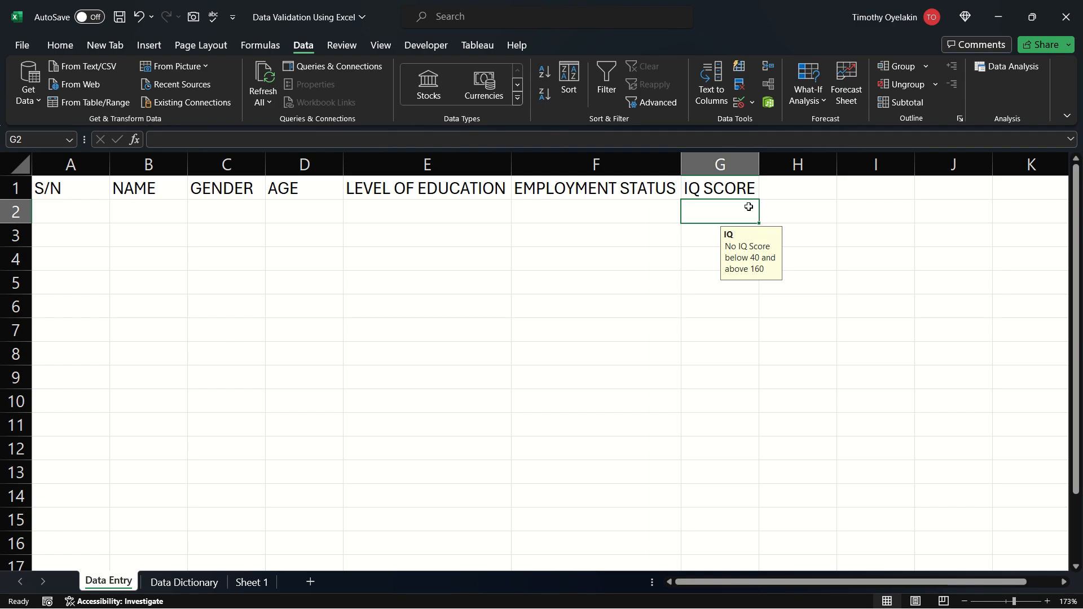
Step: Test G2's rule with an out-of-range IQ score of 25, accept the entry despite the alert, and clear the cell
{"action": "type", "text": "25"}
{"action": "key", "text": "Return"}
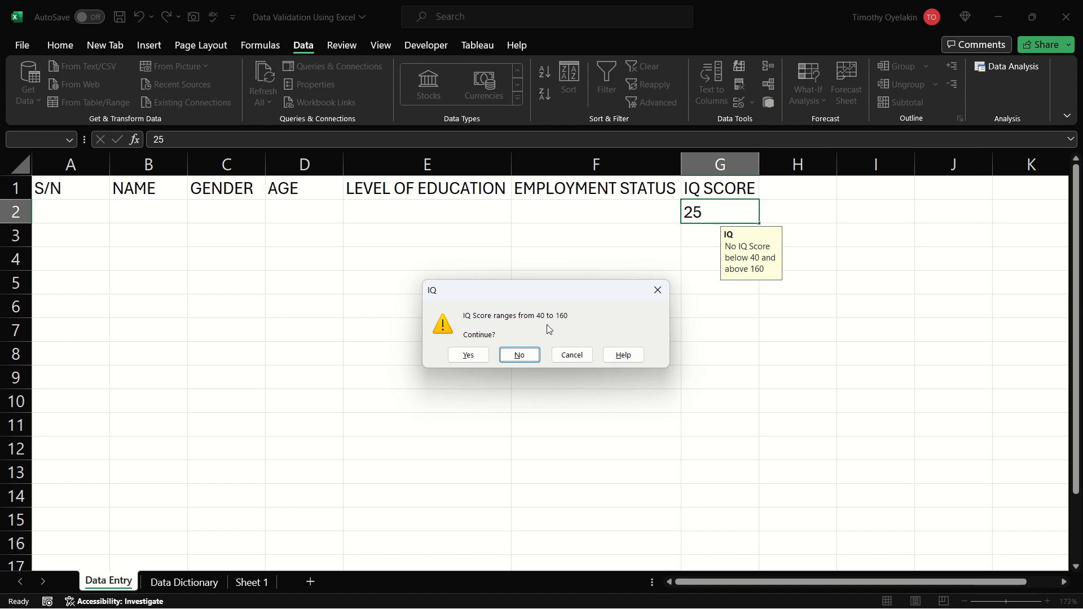
{"action": "left_click", "coordinate": [483, 354]}
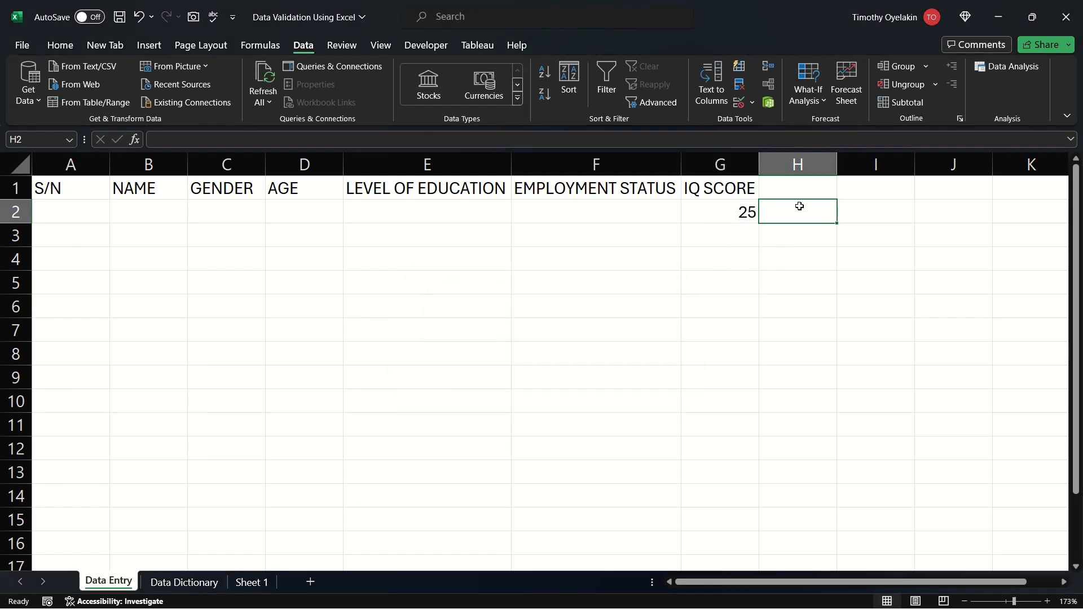
{"action": "left_click", "coordinate": [716, 213]}
{"action": "key", "text": "Delete"}
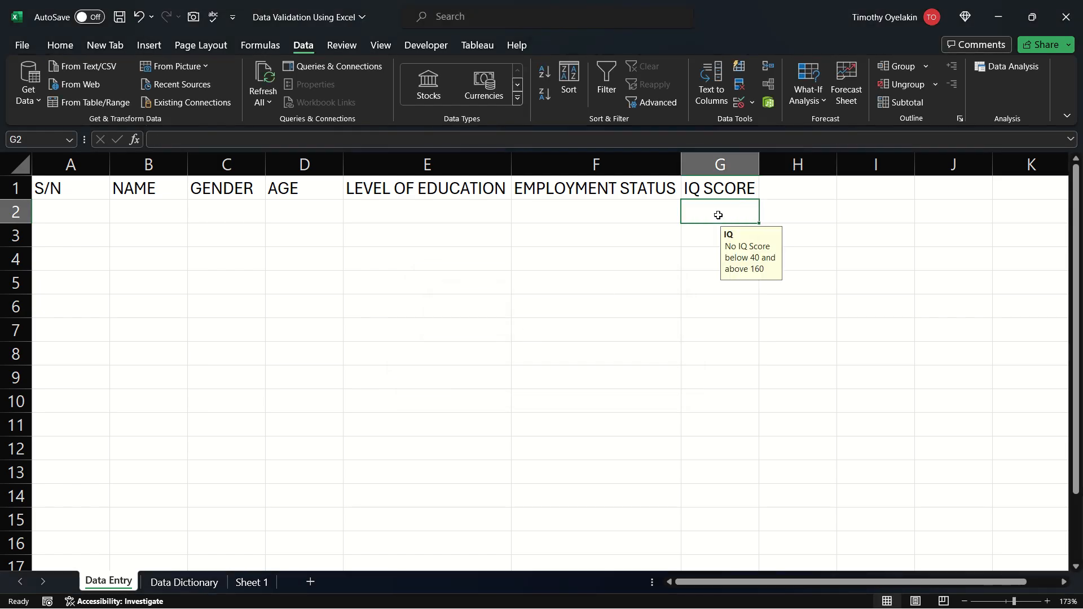
{"action": "left_click", "coordinate": [774, 210]}
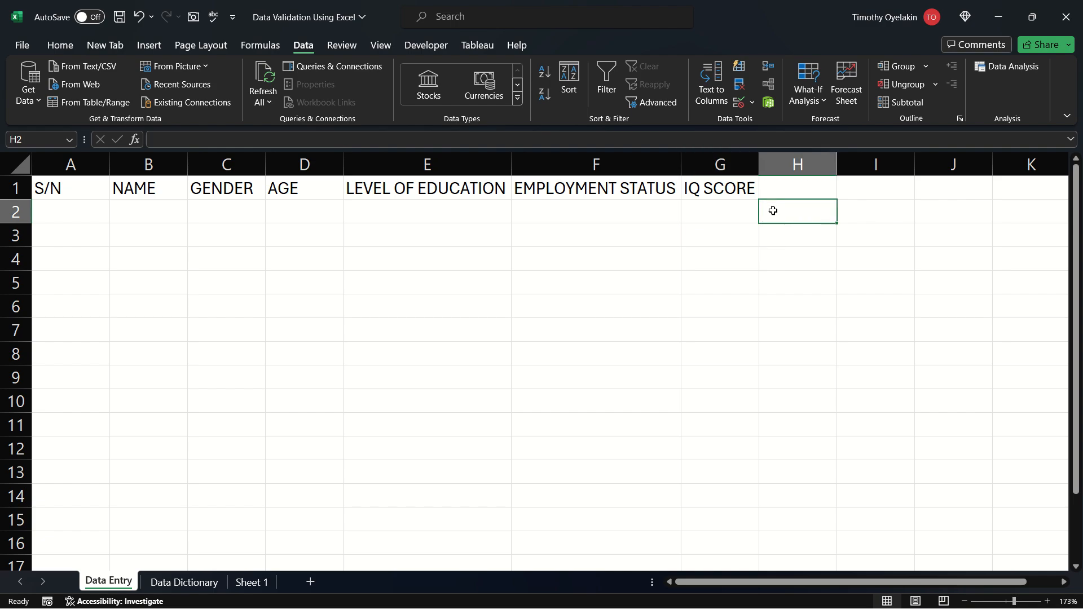
{"action": "left_click", "coordinate": [741, 214]}
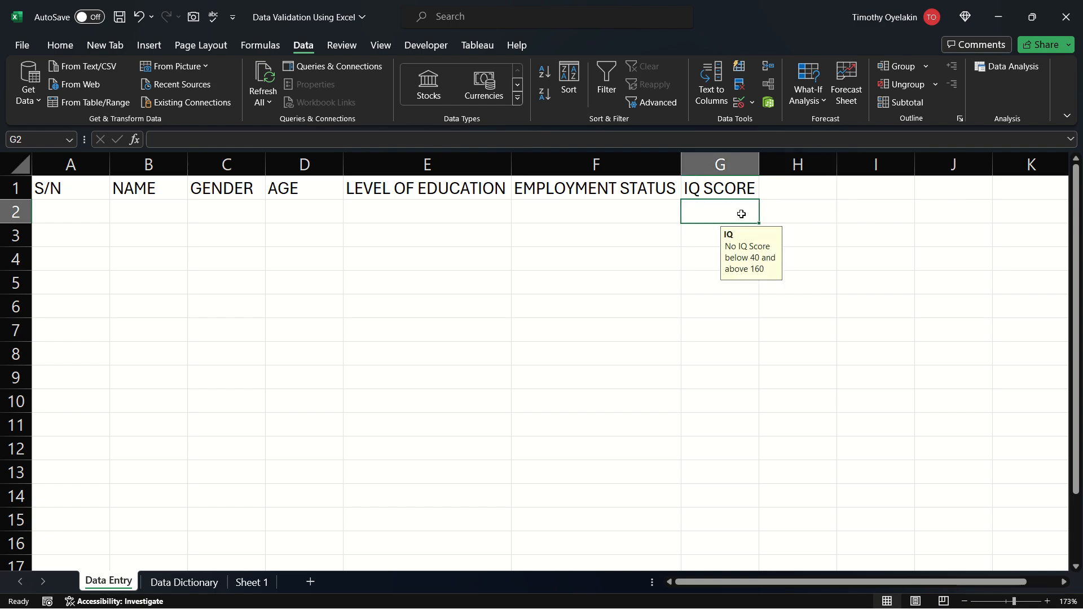
Step: Fill the dropdown validation from F2 down the EMPLOYMENT STATUS column
{"action": "left_click", "coordinate": [671, 216]}
{"action": "left_click", "coordinate": [665, 237]}
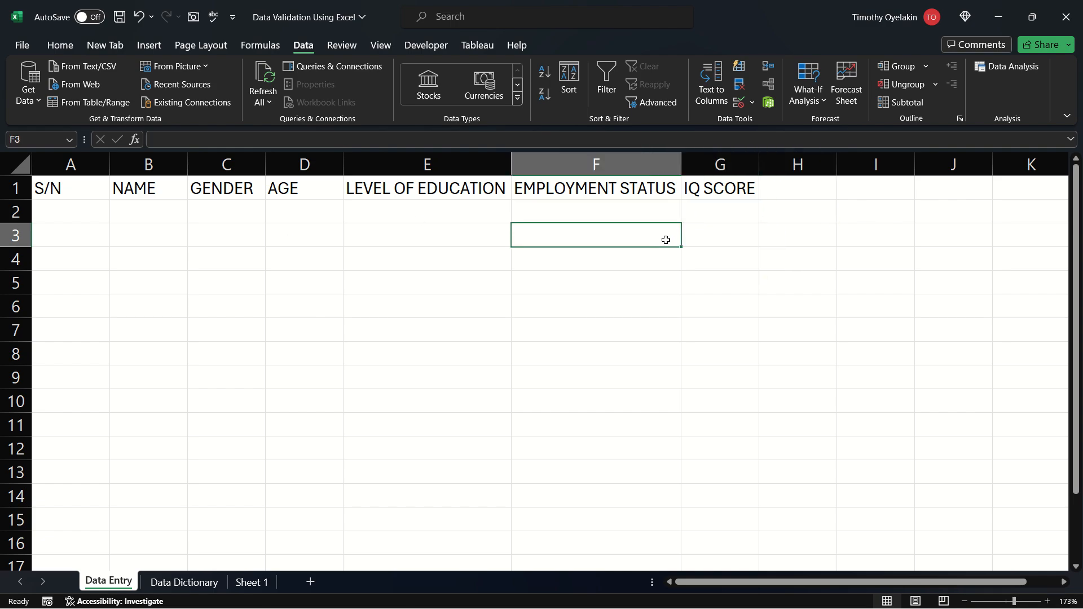
{"action": "left_click", "coordinate": [667, 209]}
{"action": "left_click_drag", "start_coordinate": [682, 224], "coordinate": [673, 571]}
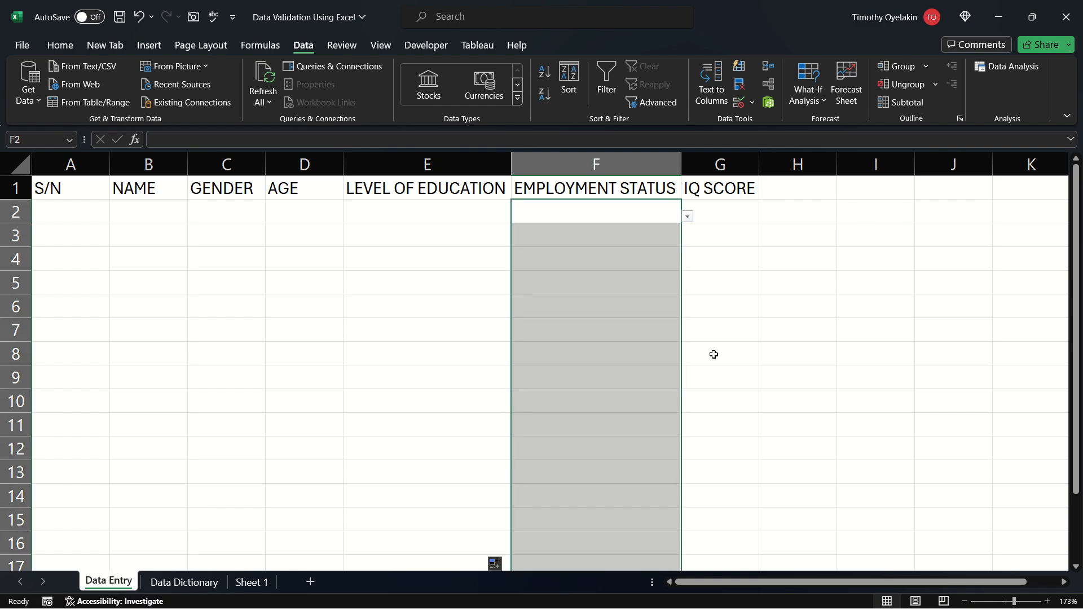
Step: Fill the IQ validation rule from G2 down the IQ SCORE column
{"action": "left_click", "coordinate": [726, 208]}
{"action": "mouse_move", "coordinate": [760, 223]}
{"action": "left_mouse_down"}
{"action": "mouse_move", "coordinate": [760, 573]}
{"action": "mouse_move", "coordinate": [747, 511]}
{"action": "left_mouse_up"}
{"action": "scroll", "coordinate": [544, 379], "scroll_direction": "up", "scroll_amount": 1}
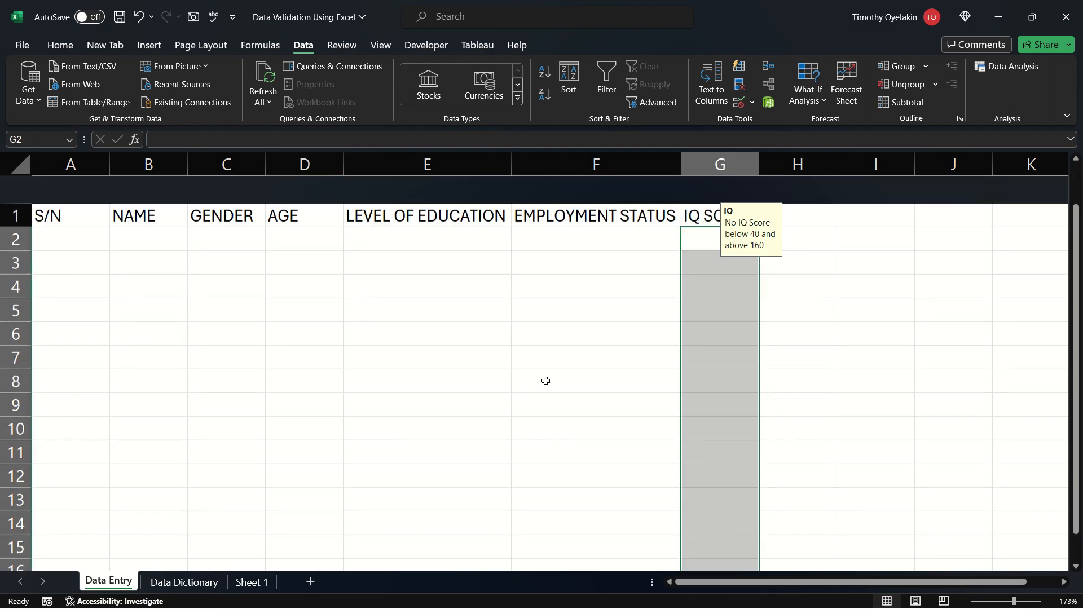
{"action": "left_click", "coordinate": [546, 381]}
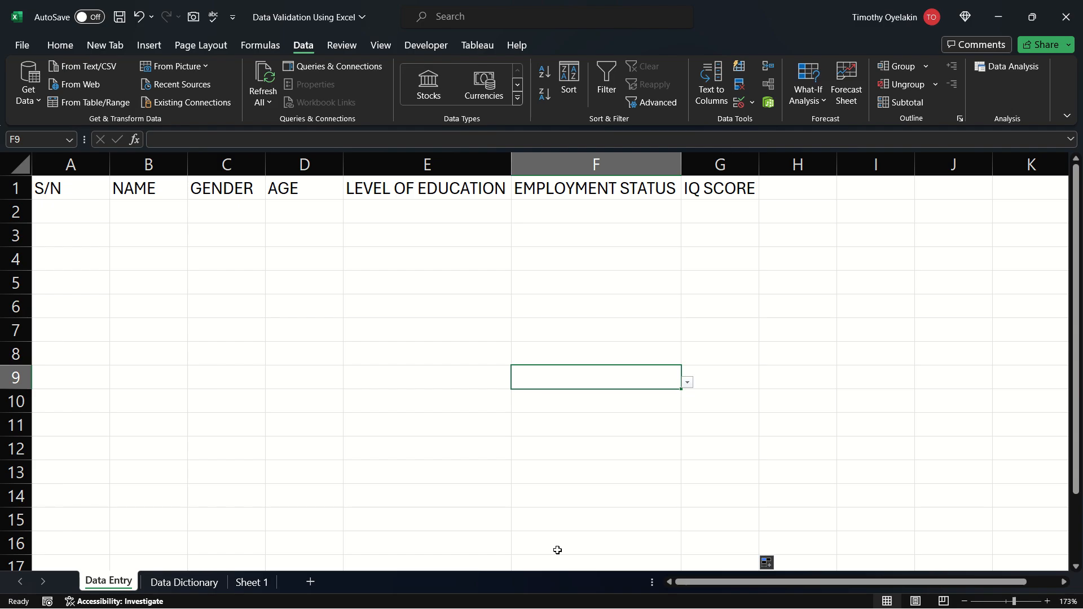
Step: Switch to the running PowerPoint slide show and advance to the Thelos Consultancy Services contact slide
{"action": "key", "text": "alt+Tab"}
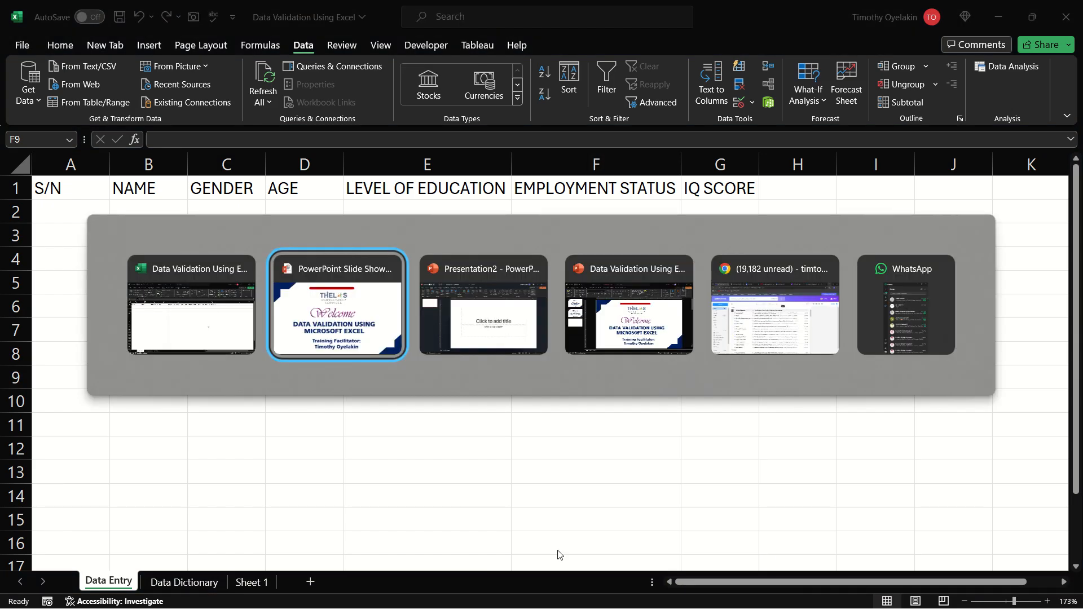
{"action": "key", "text": "Right"}
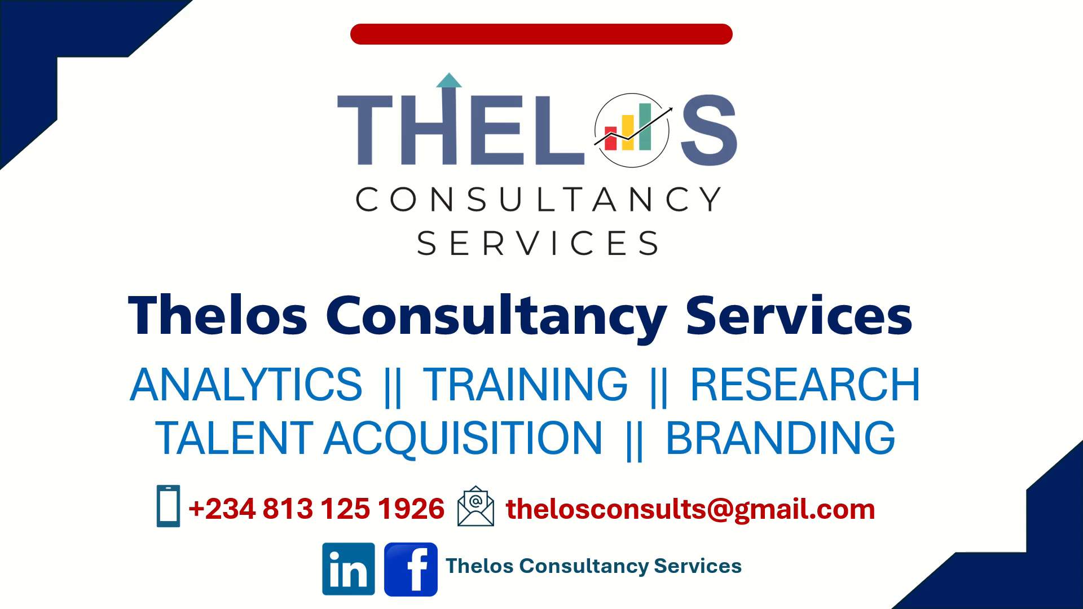